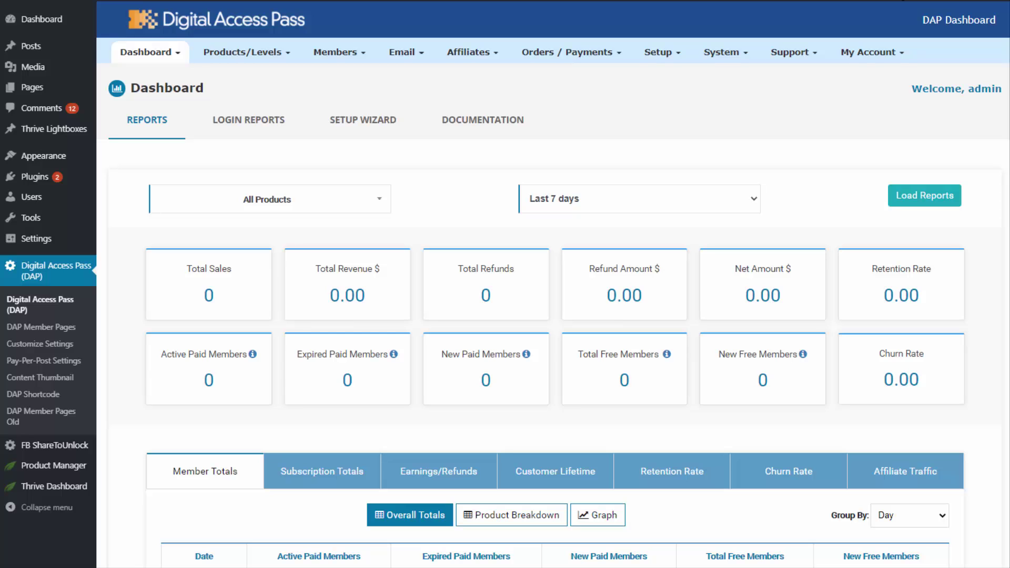
- Scroll down through the DAP dashboard reports
scroll(553, 281, "down", 2)
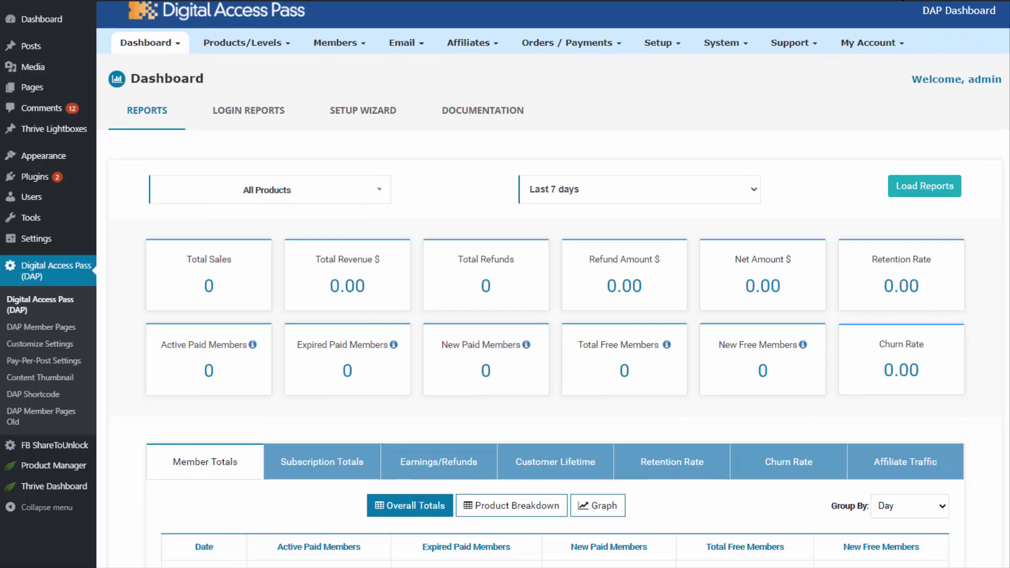
scroll(553, 280, "down", 2)
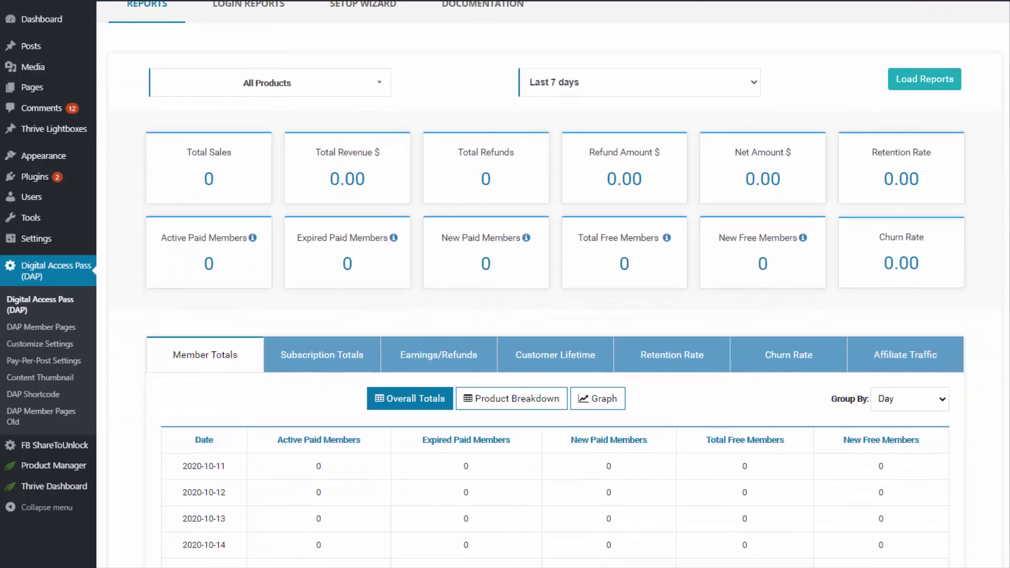
scroll(554, 287, "down", 1)
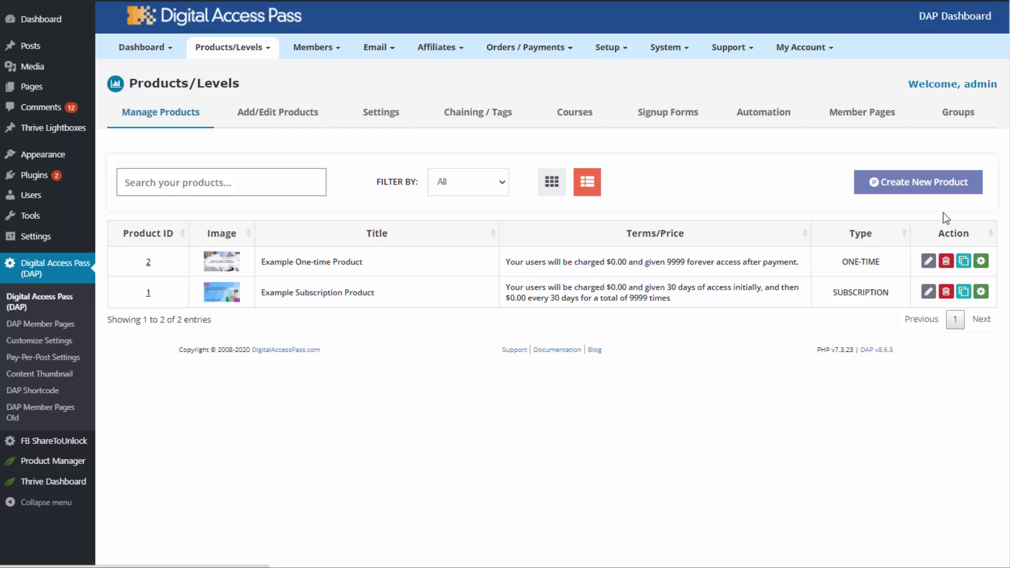
- Create a new product named 'How to build a Membership Site', keeping it paid rather than free
left_click(927, 189)
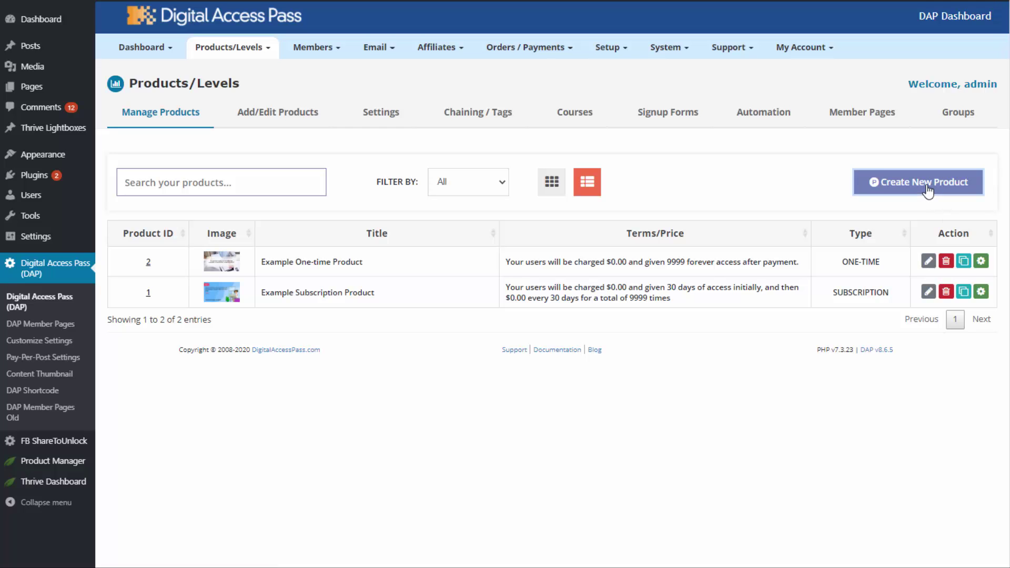
left_click(334, 120)
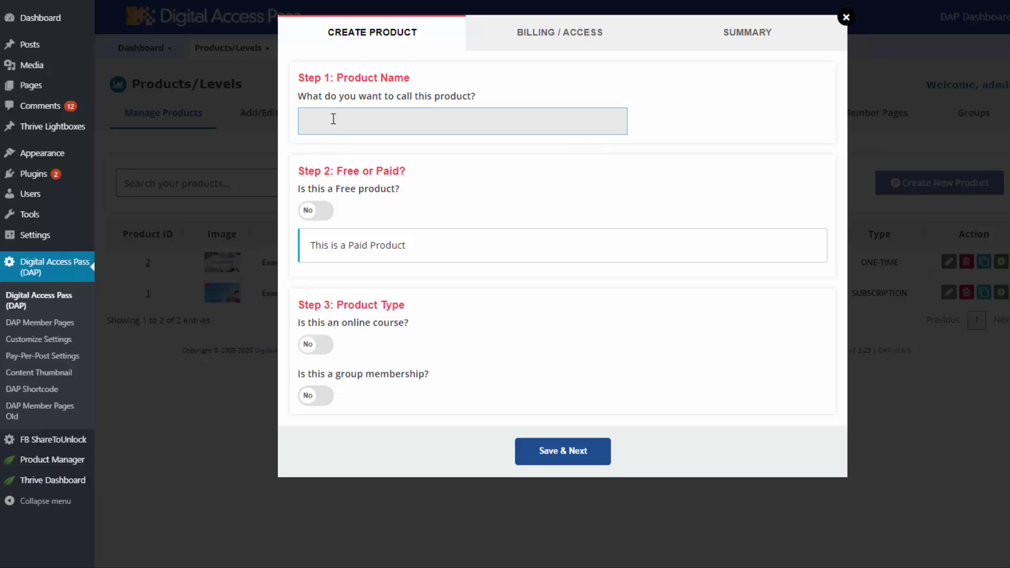
type("How to build a Membership Site")
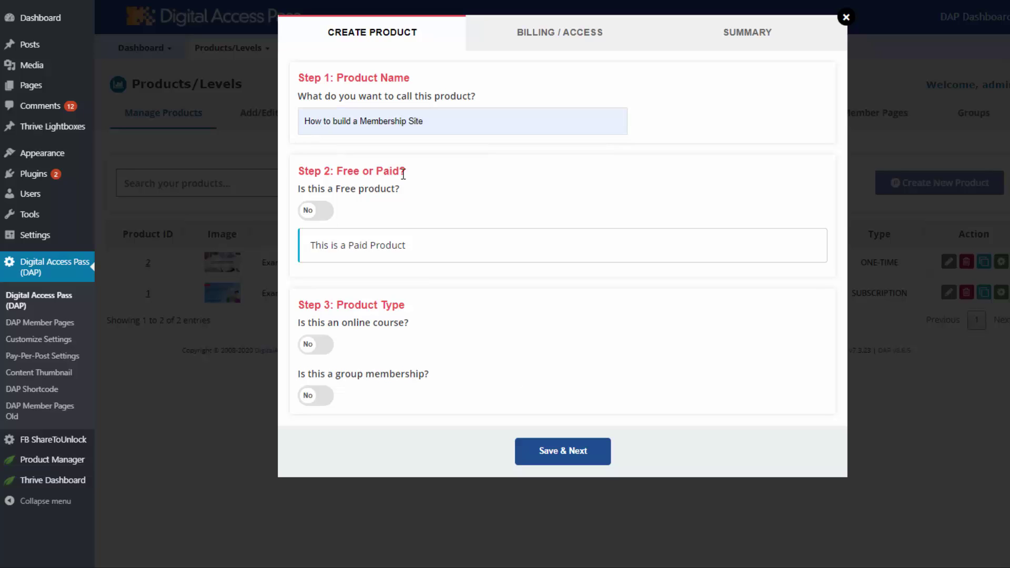
left_click(320, 217)
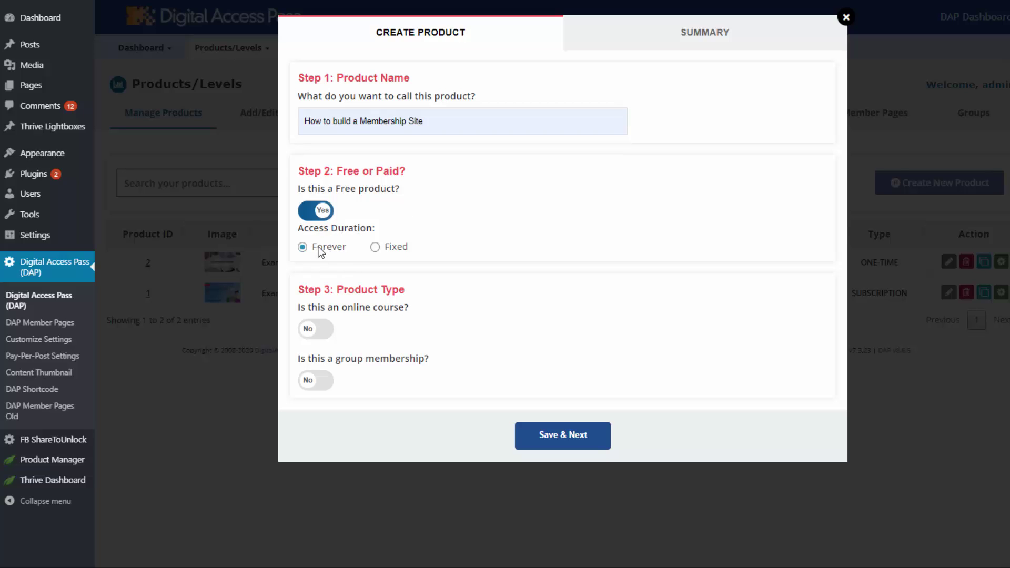
left_click(387, 257)
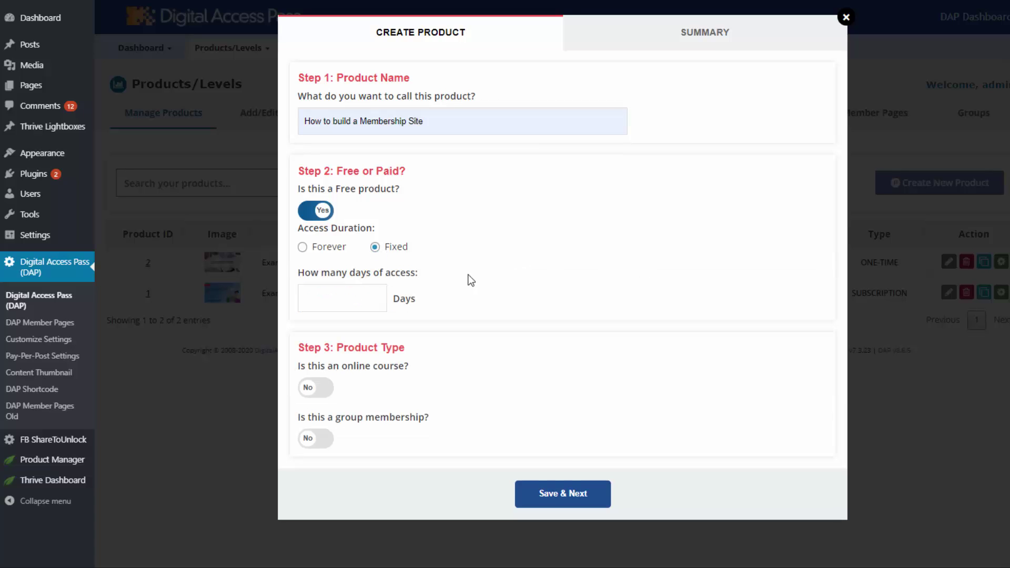
left_click(347, 295)
left_click(310, 213)
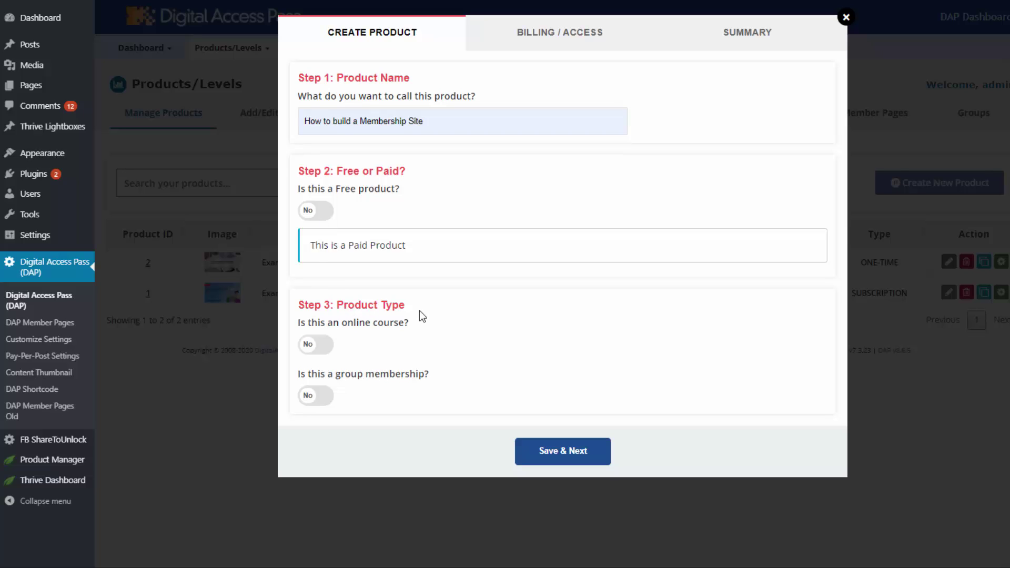
- Mark it as an online course with group membership off, and save the basics
left_click(314, 345)
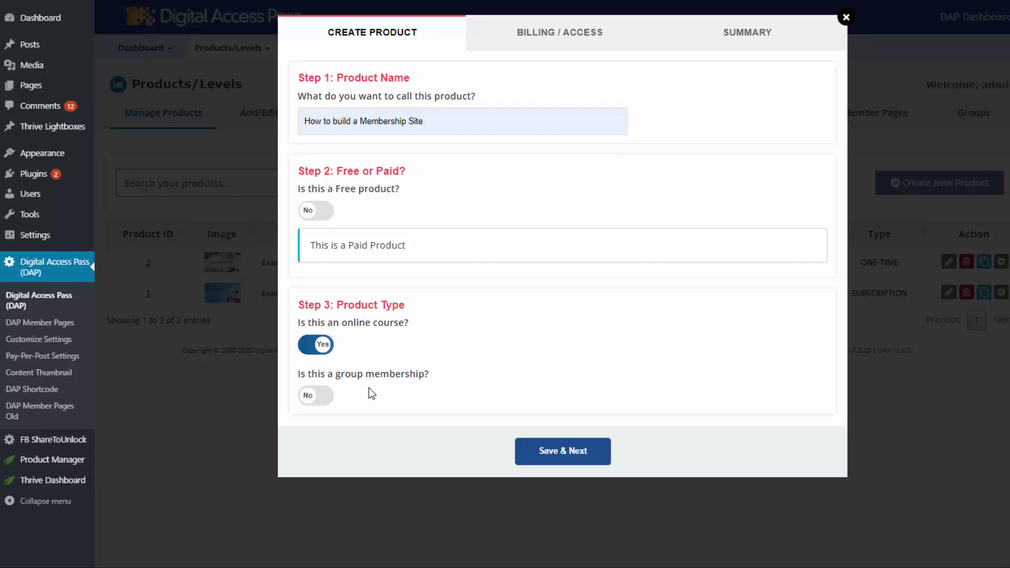
left_click(325, 399)
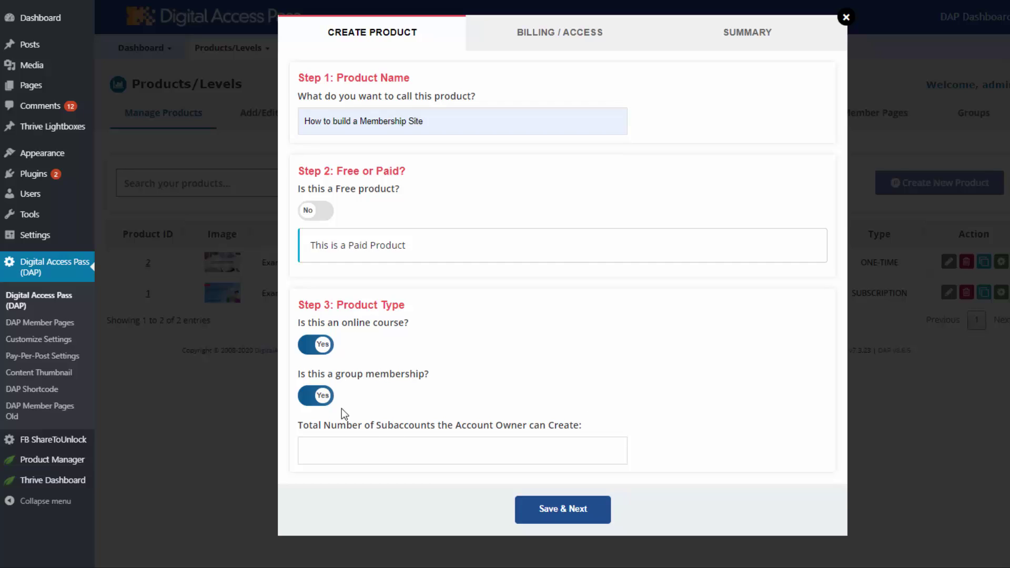
left_click(314, 396)
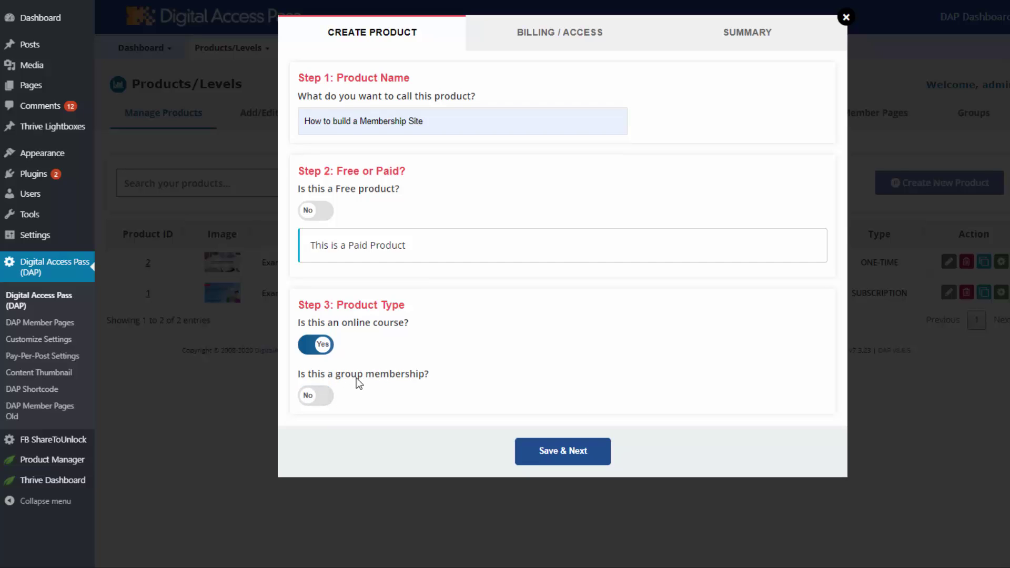
left_click(585, 460)
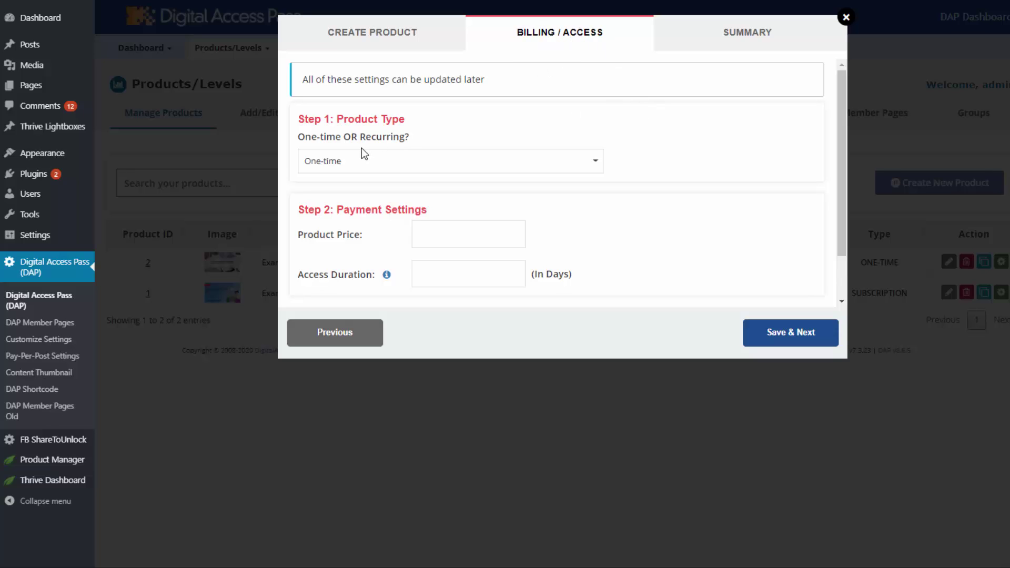
- Make the product recurring with a paid trial of 1 for 7 days
left_click(379, 167)
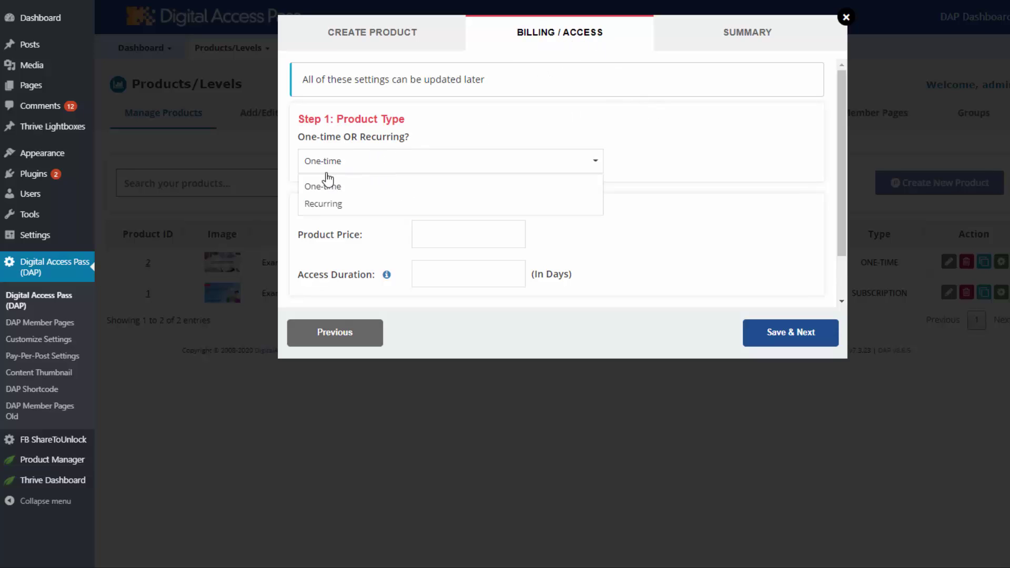
left_click(322, 187)
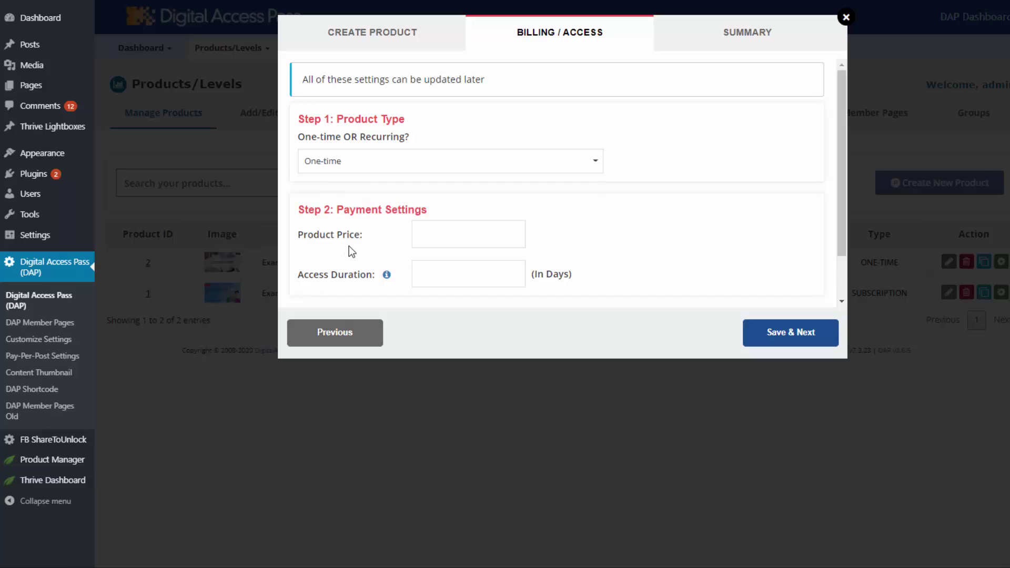
left_click(411, 271)
left_click(354, 166)
left_click(338, 207)
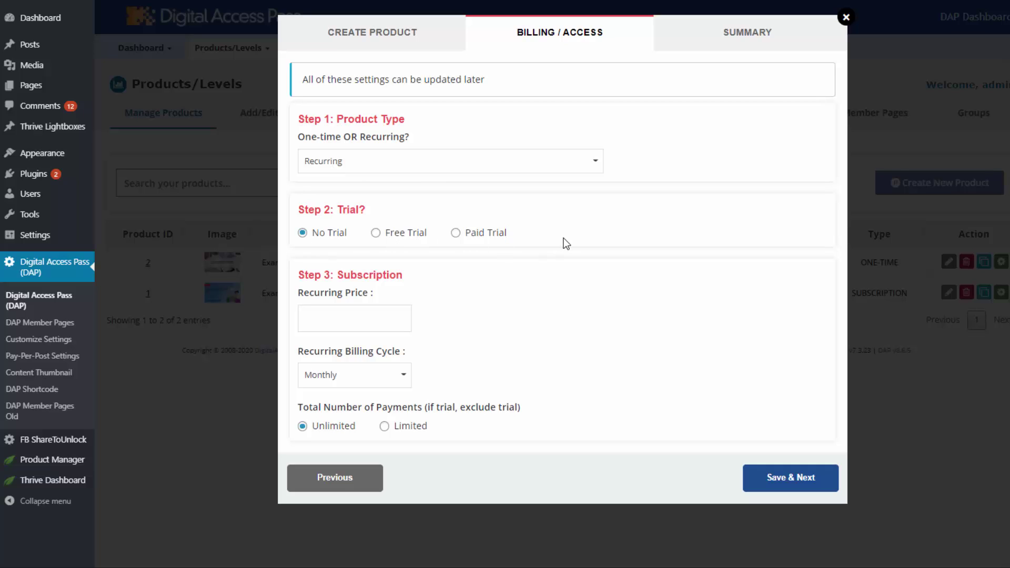
left_click(376, 233)
left_click(441, 268)
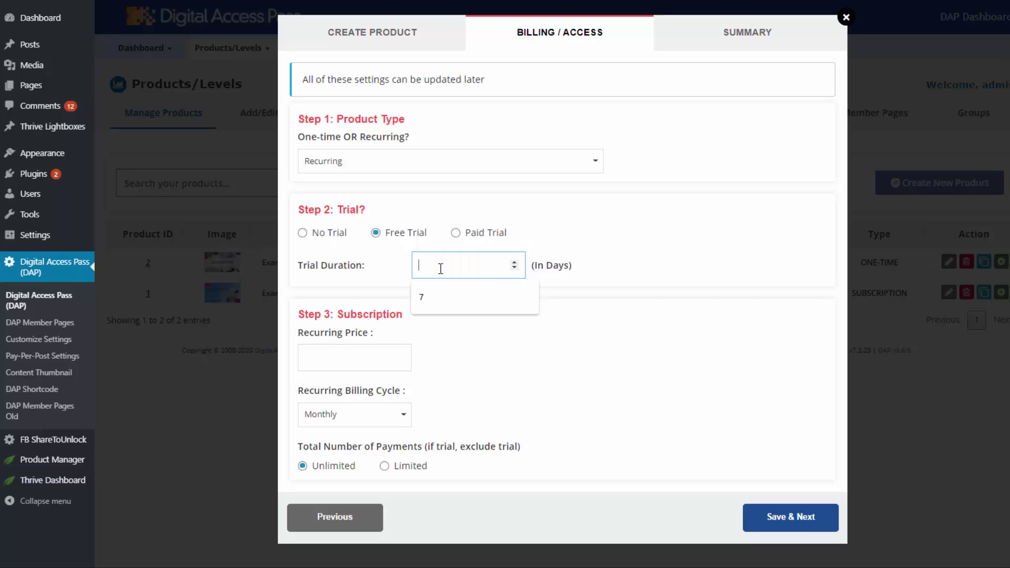
type("7")
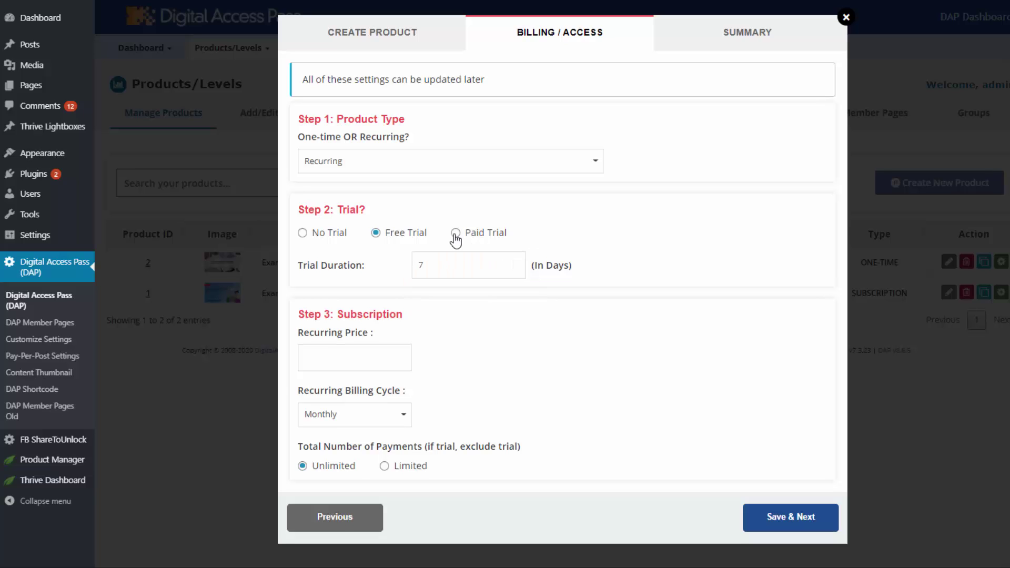
left_click(456, 234)
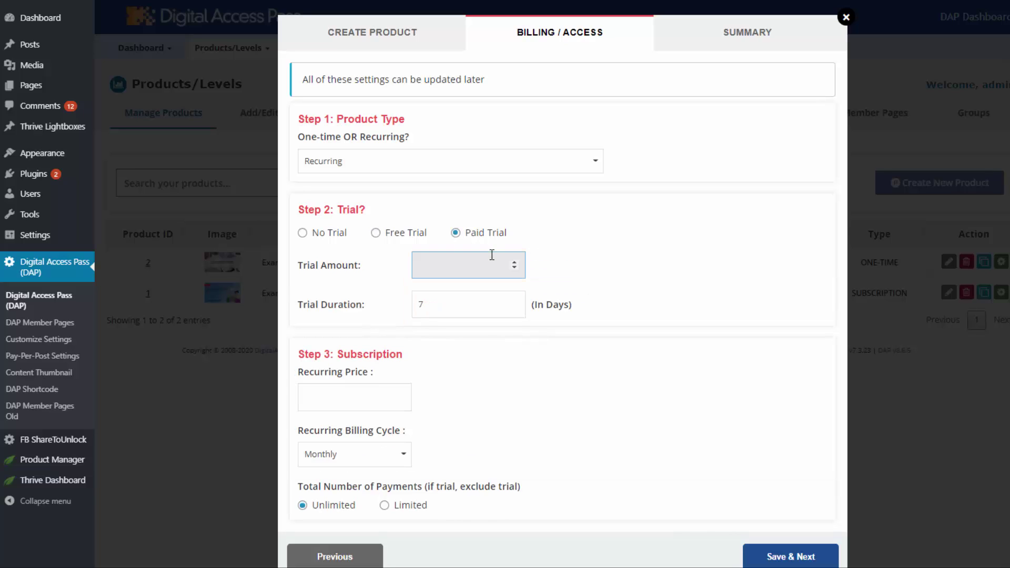
left_click(429, 263)
type("1")
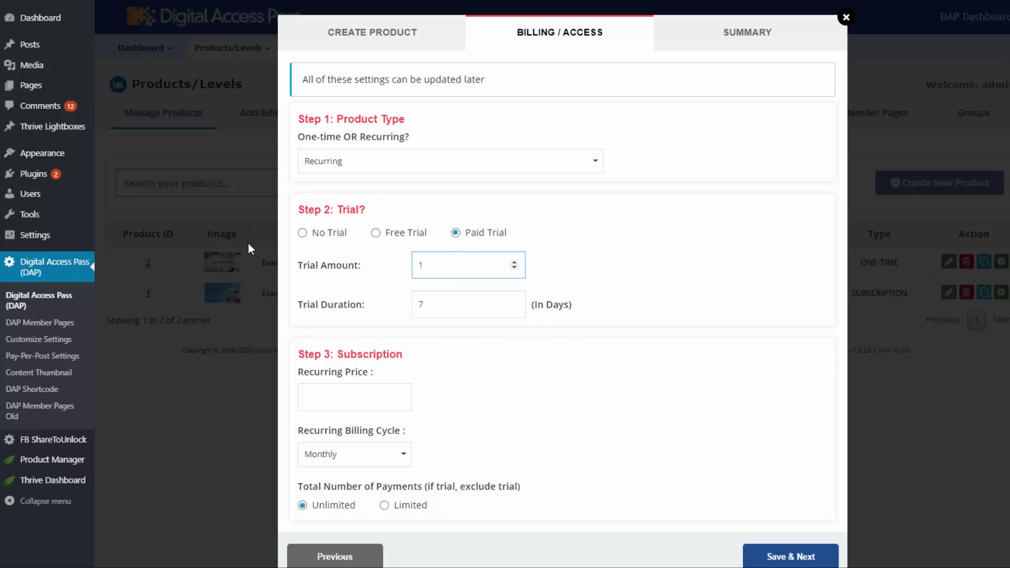
- Set the recurring price to 30 with a Monthly billing cycle
scroll(534, 379, "down", 1)
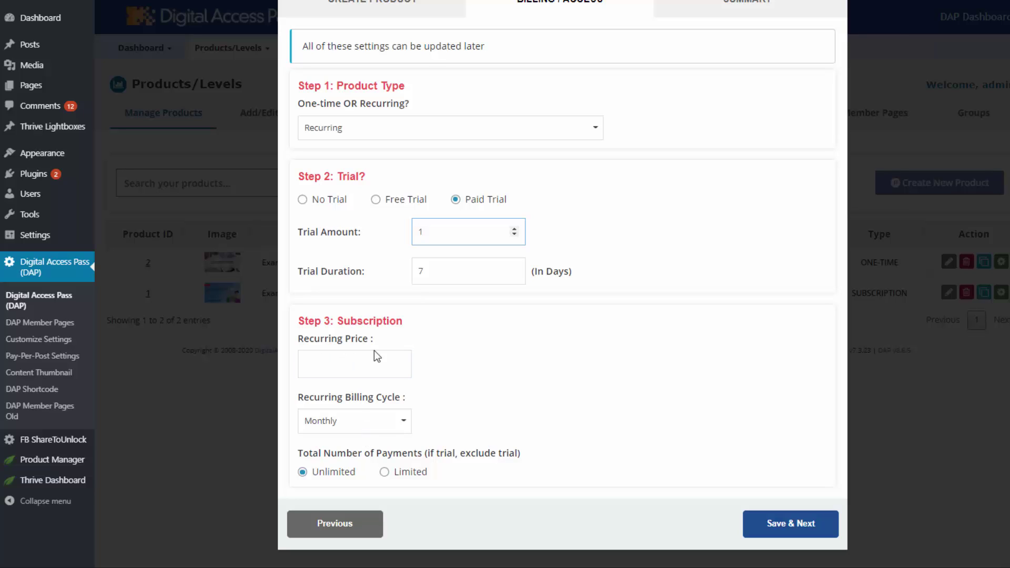
left_click(327, 363)
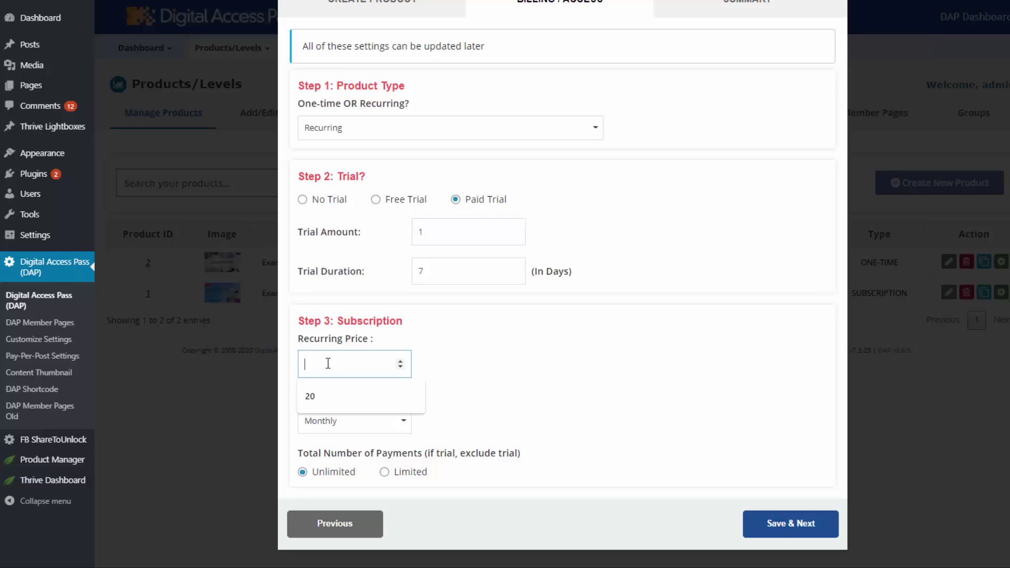
left_click(326, 399)
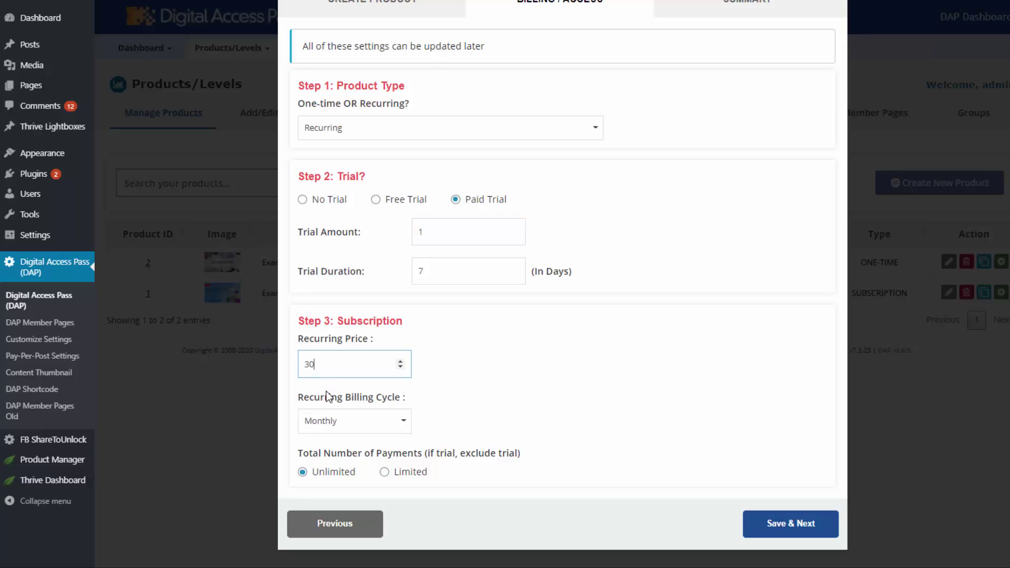
left_click(338, 420)
left_click(341, 421)
left_click(344, 419)
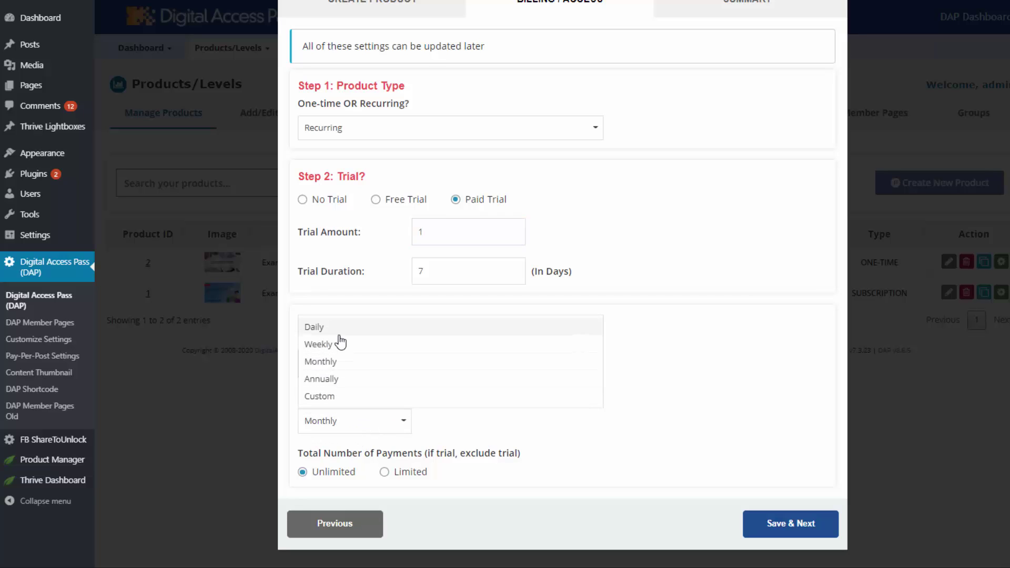
left_click(321, 398)
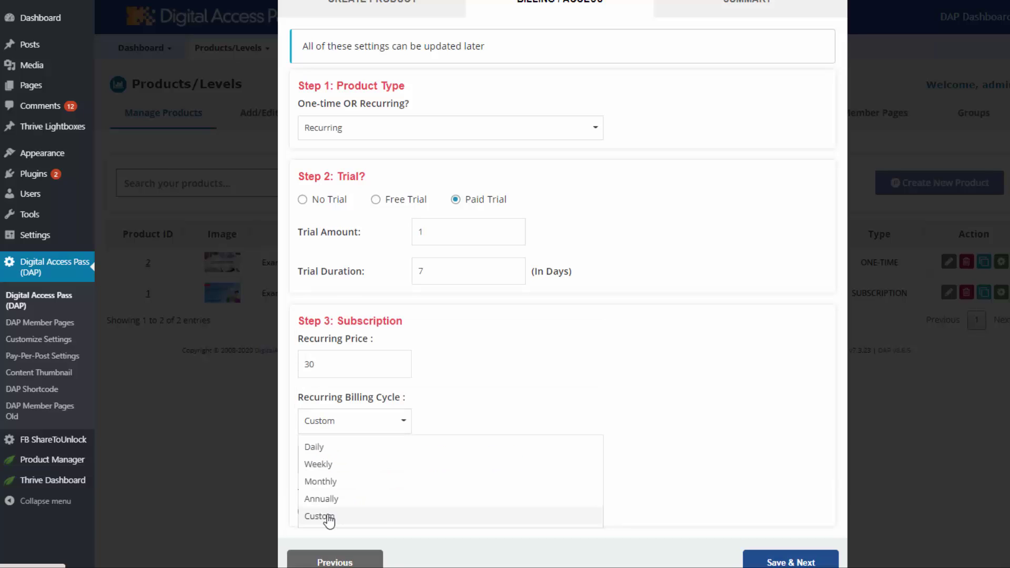
left_click(329, 520)
left_click(312, 470)
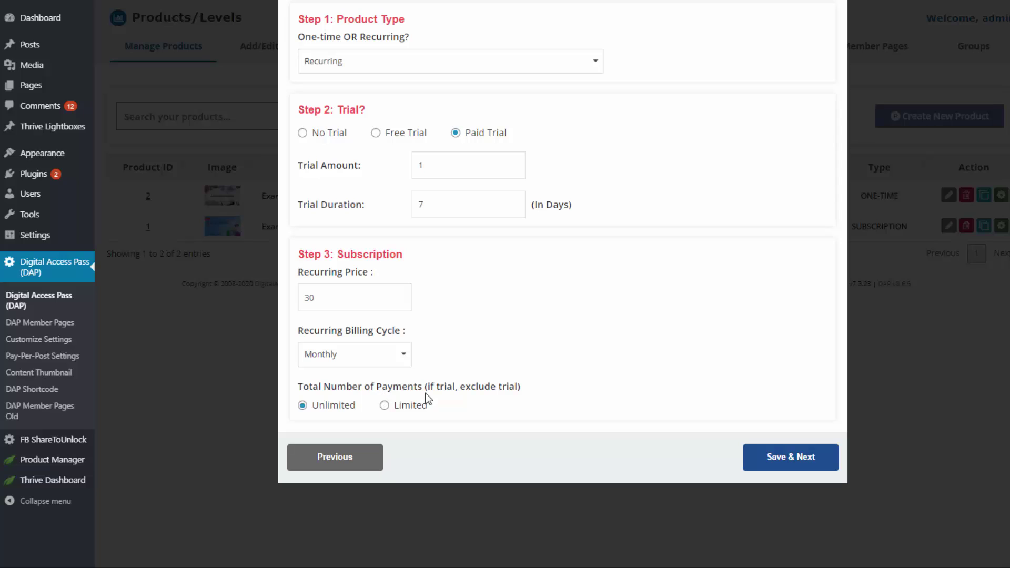
- Keep the number of payments unlimited and save the billing settings
left_click(386, 407)
left_click(339, 459)
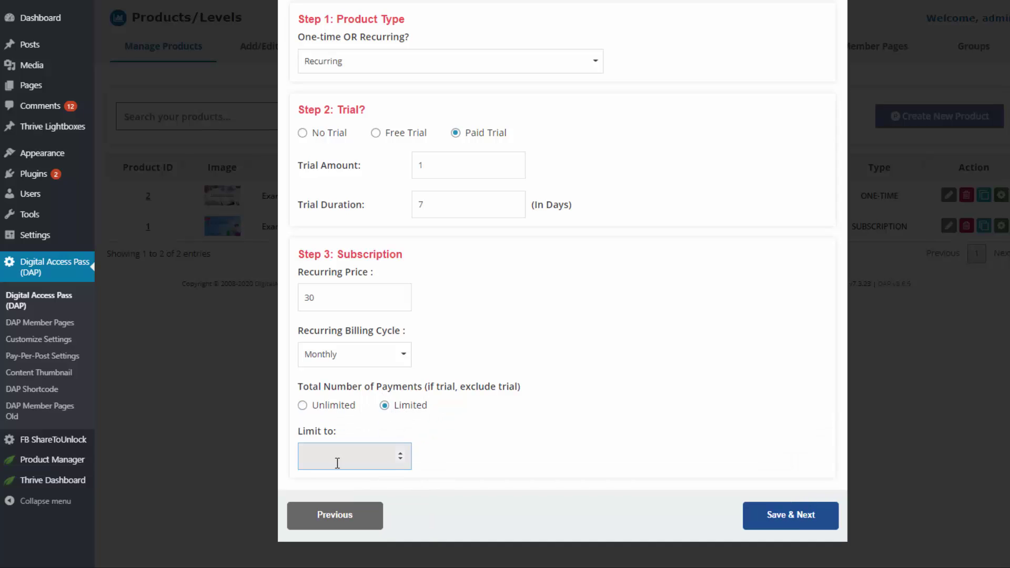
left_click(330, 464)
type("12")
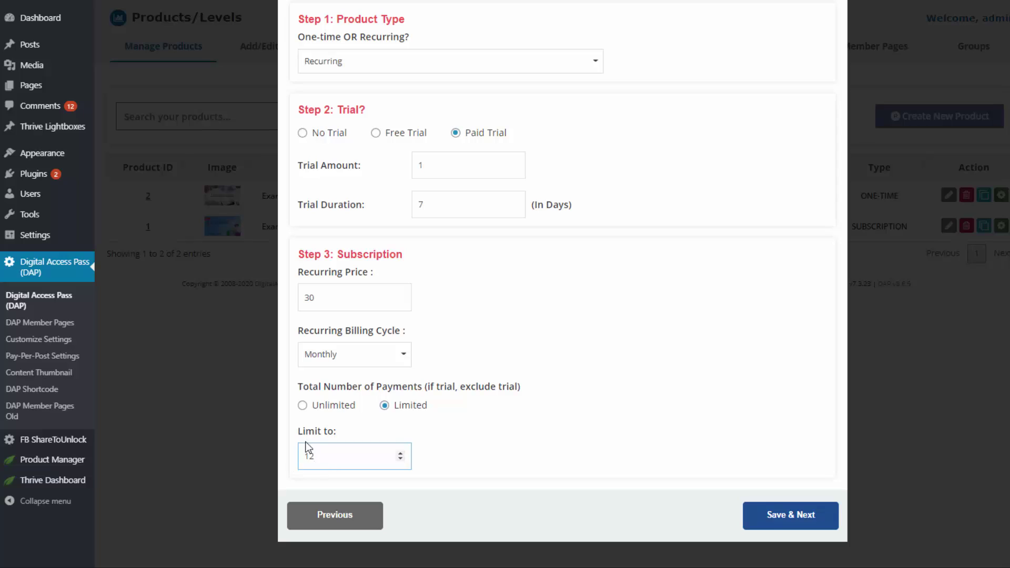
left_click(303, 405)
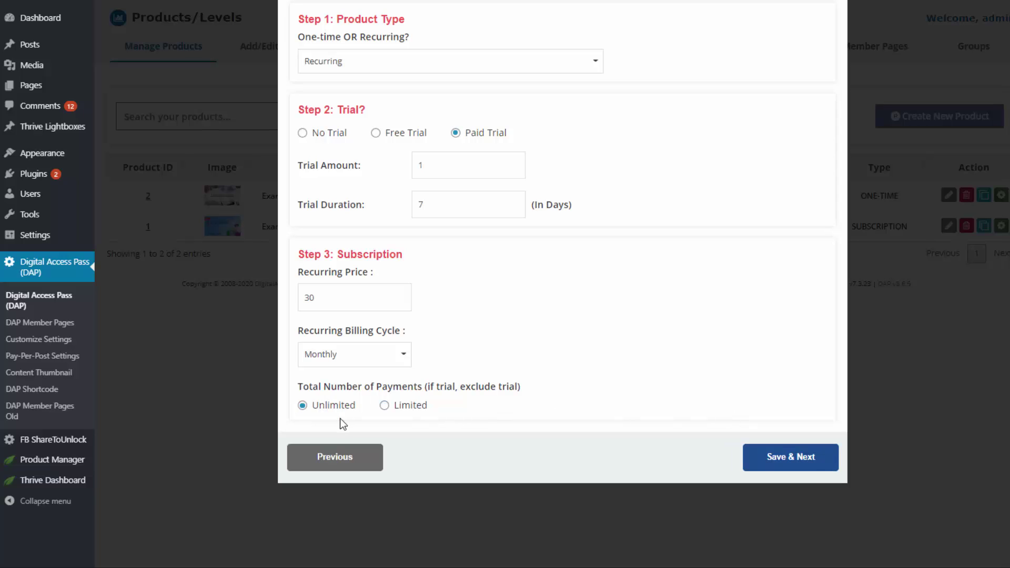
left_click(791, 462)
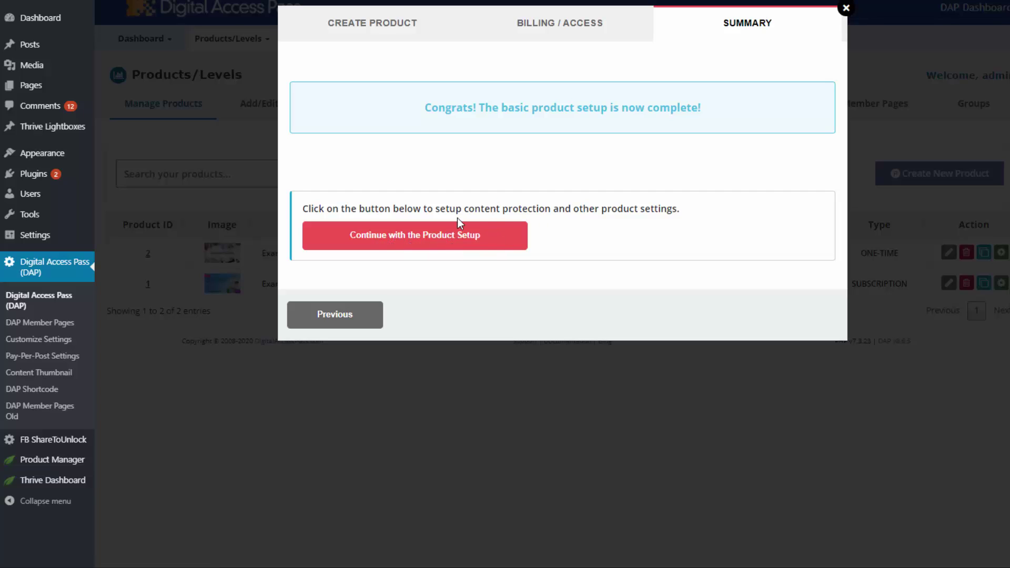
- In the full product settings, keep Modules + Lessons as the course structure
left_click(452, 243)
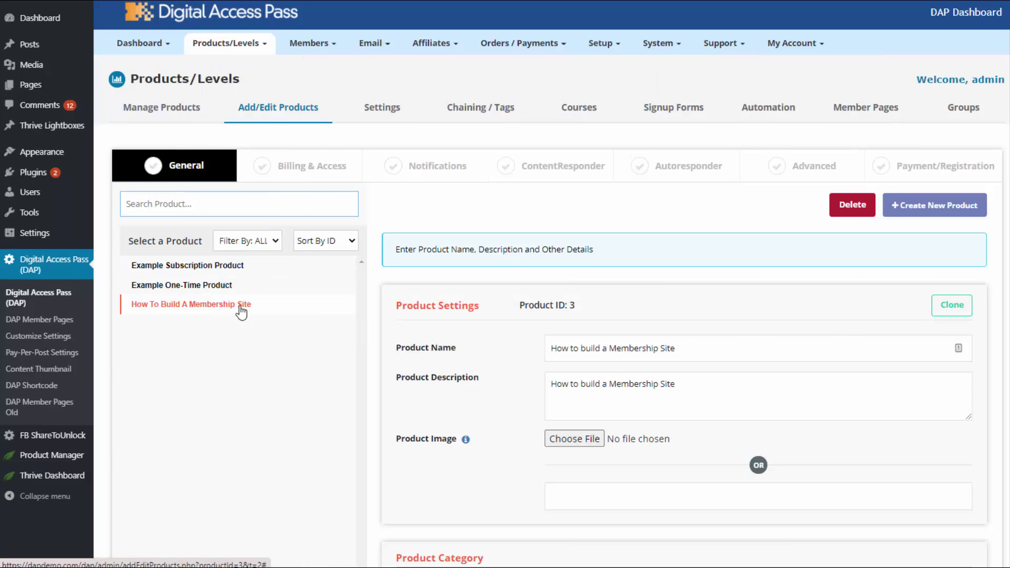
scroll(671, 298, "down", 1)
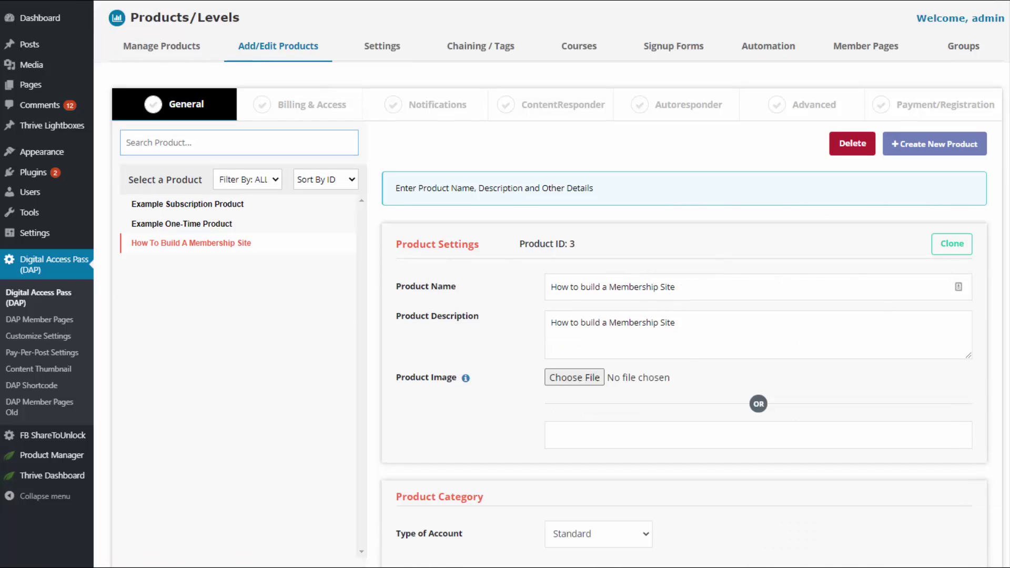
scroll(690, 284, "down", 5)
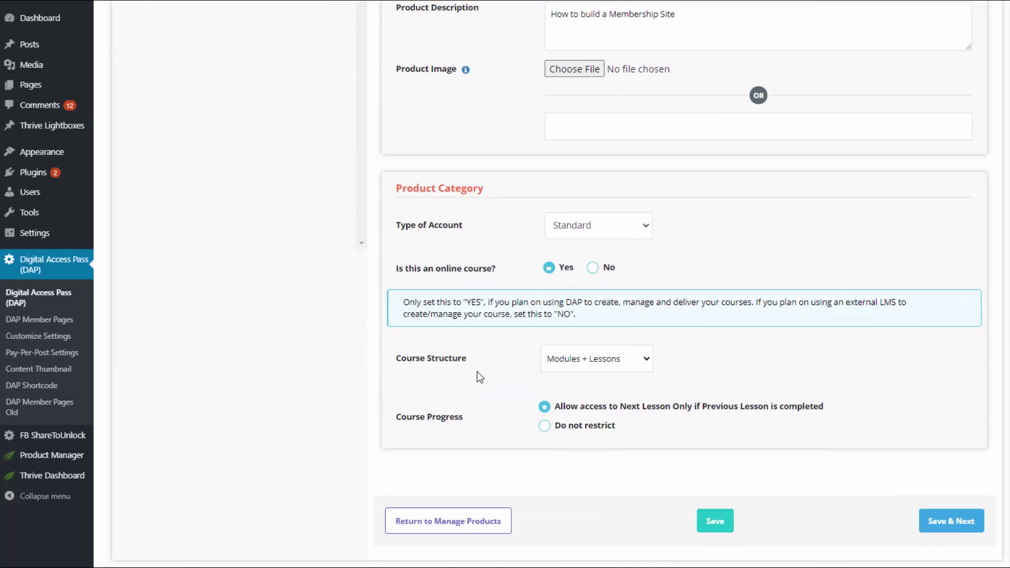
left_click(568, 363)
left_click(509, 377)
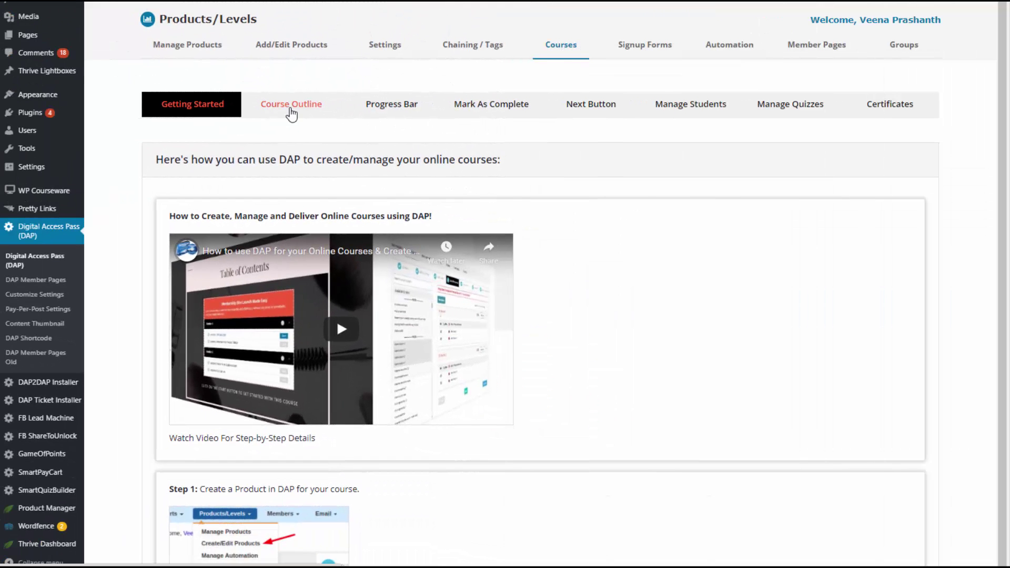
- Tour the Course Outline, Progress Bar, Mark As Complete, Manage Students and Certificates tabs
left_click(290, 112)
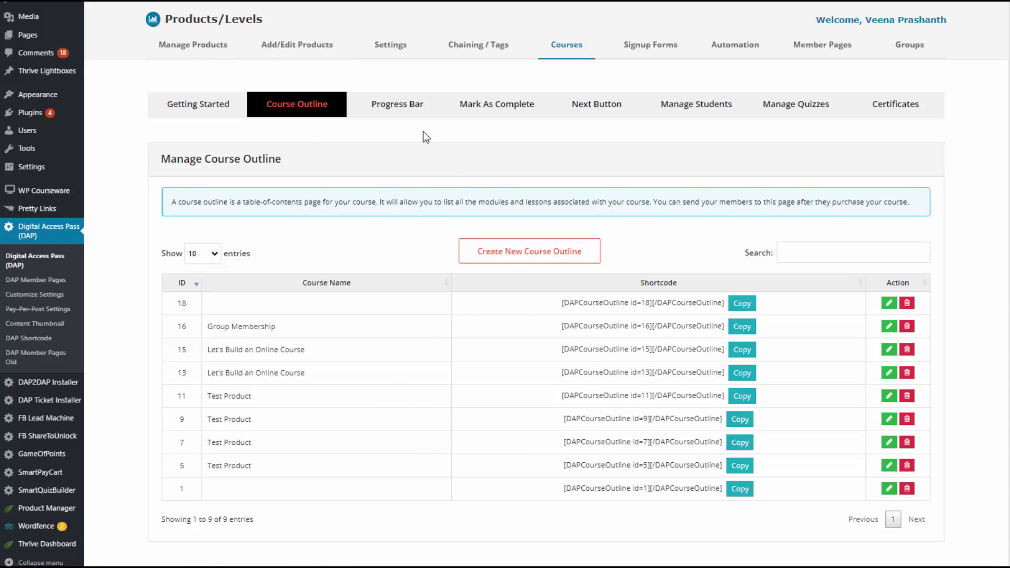
left_click(410, 107)
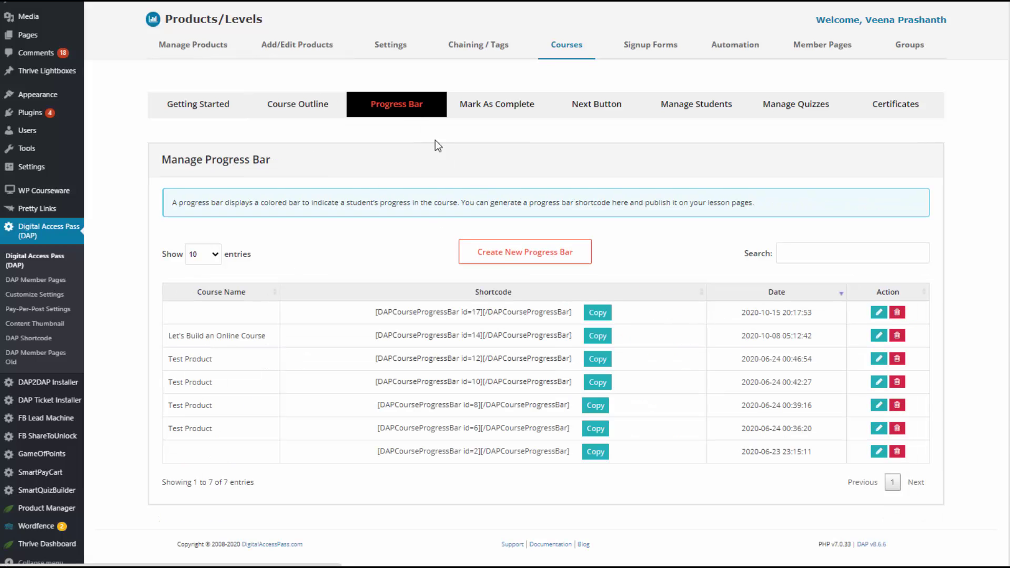
left_click(509, 113)
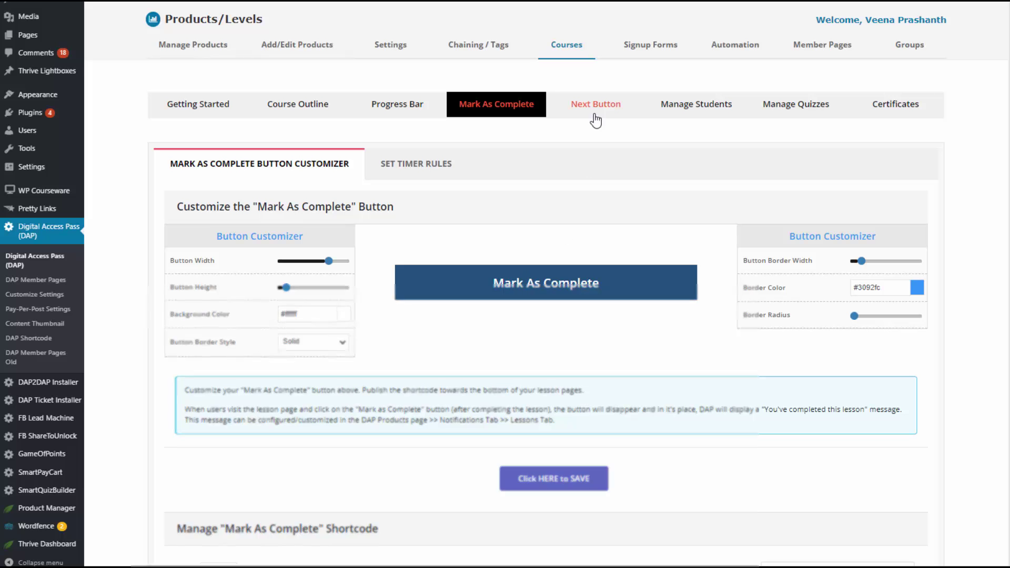
left_click(697, 103)
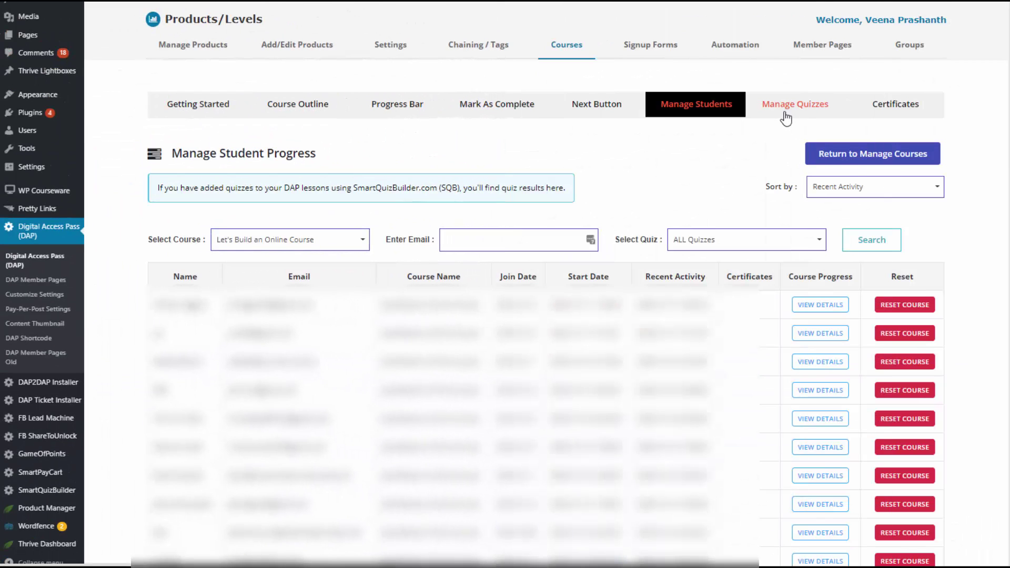
left_click(885, 115)
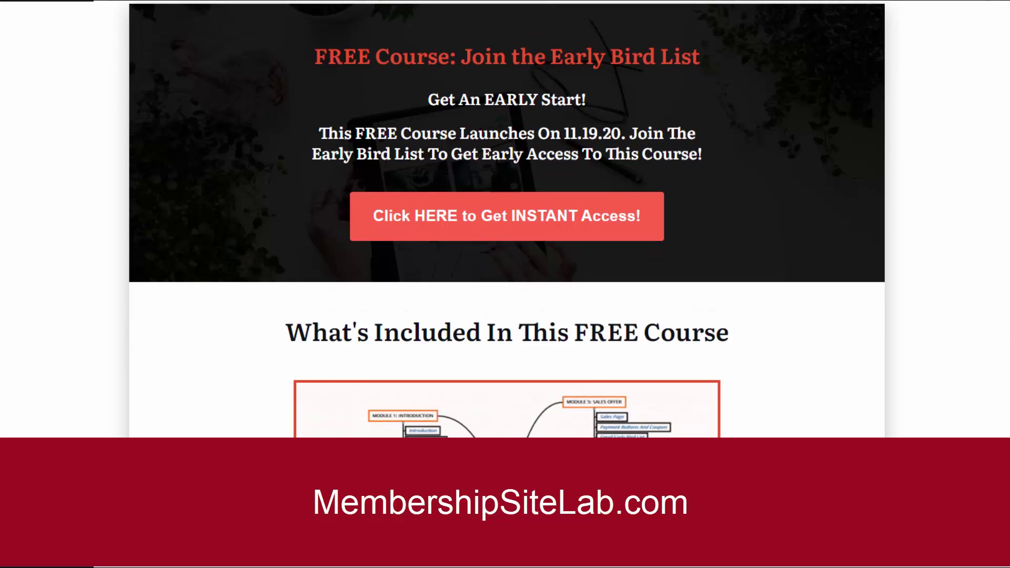
- Start the free course signup on the landing page and close the survey popup
left_click(547, 214)
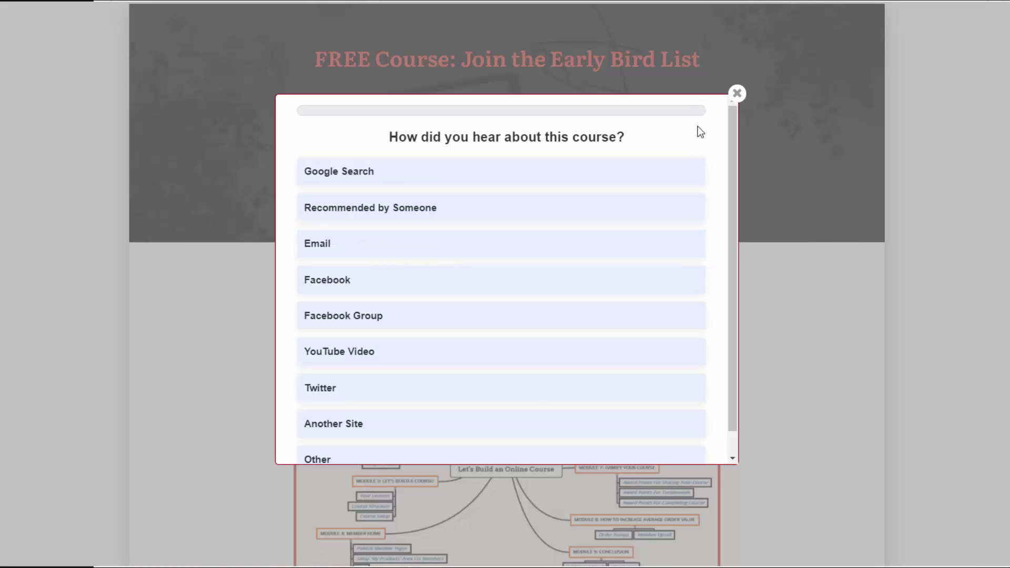
left_click(737, 95)
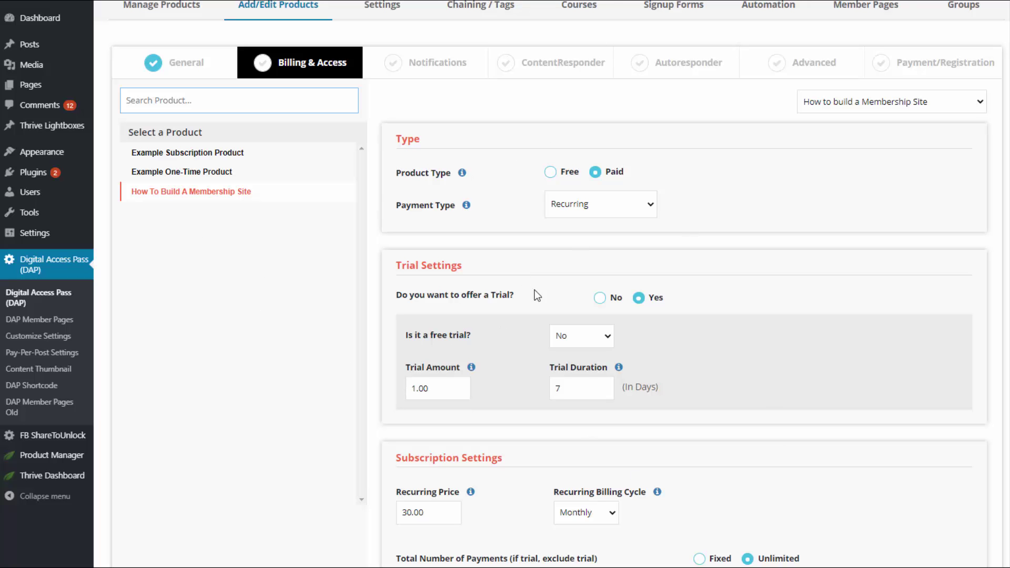
scroll(684, 315, "down", 4)
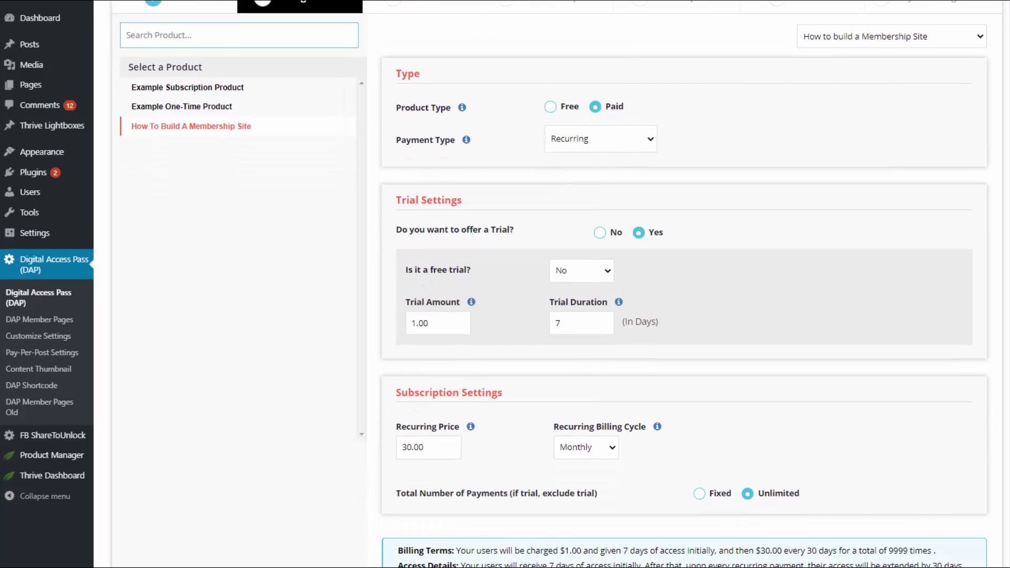
scroll(684, 316, "up", 2)
scroll(424, 214, "up", 3)
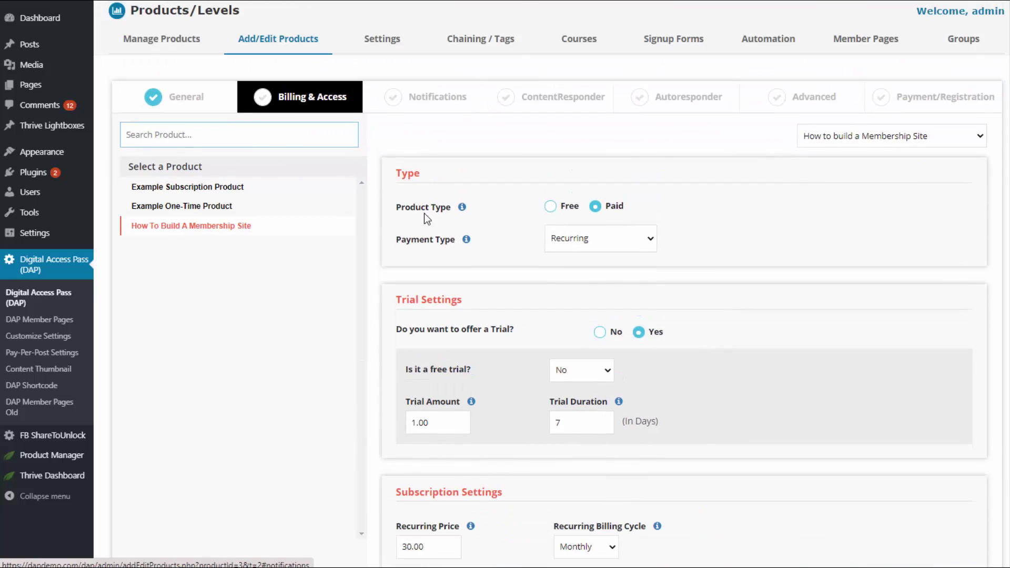
scroll(551, 284, "down", 3)
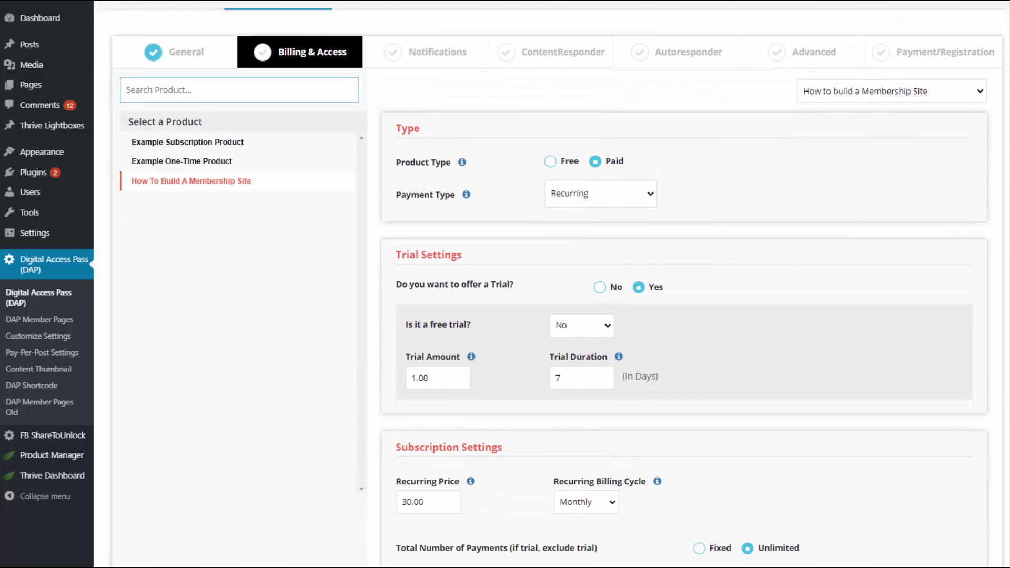
scroll(551, 284, "up", 4)
- Open Notifications and review the welcome email's personalization tags and login-detail lines
left_click(437, 140)
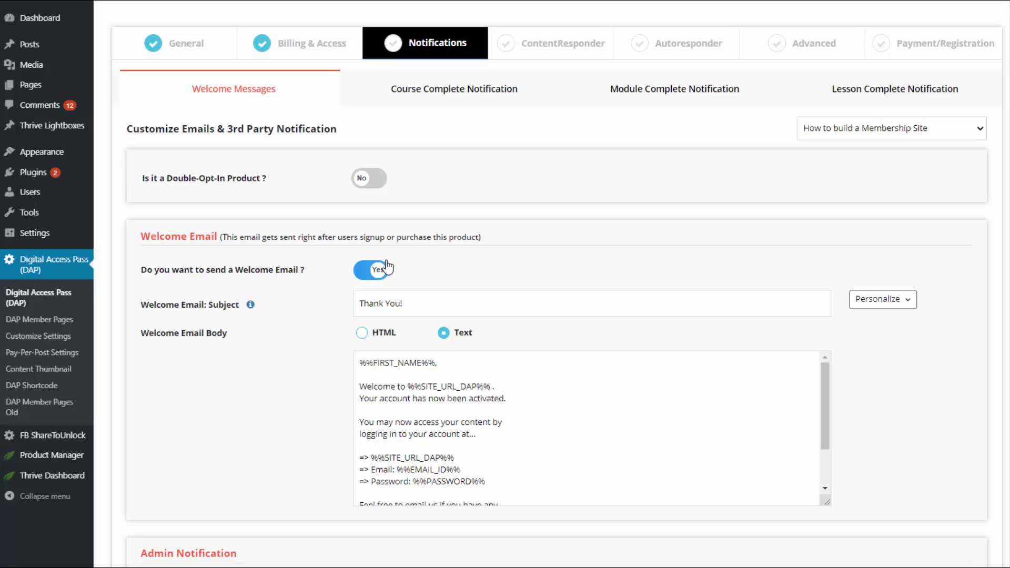
scroll(907, 230, "down", 3)
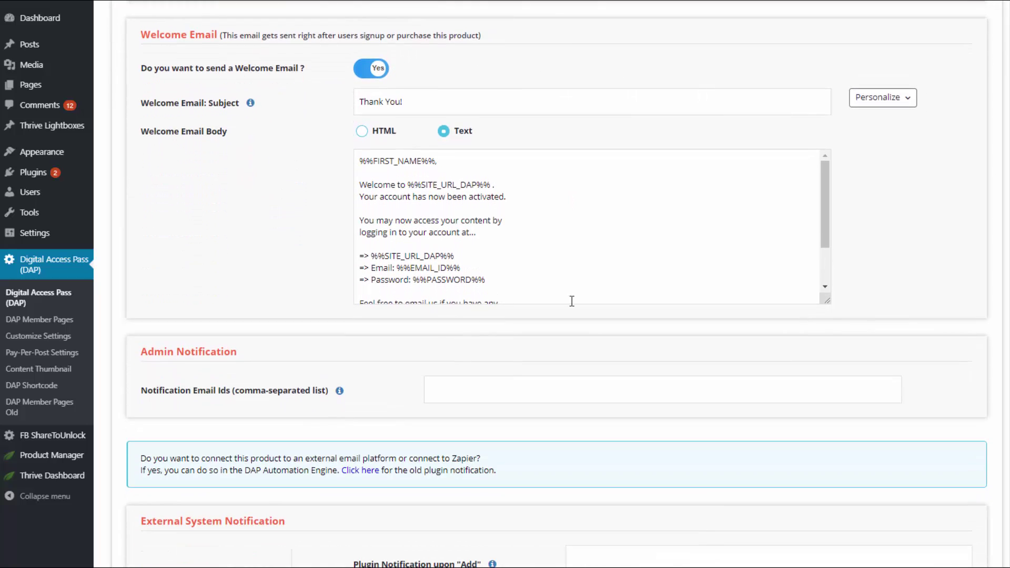
left_click(883, 97)
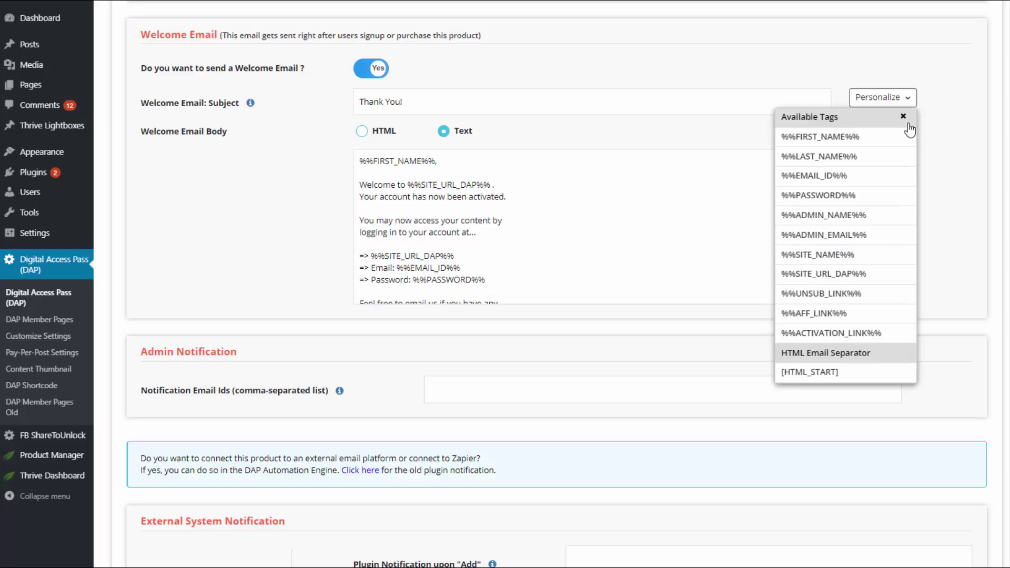
left_click(903, 117)
left_click_drag(484, 280, 376, 284)
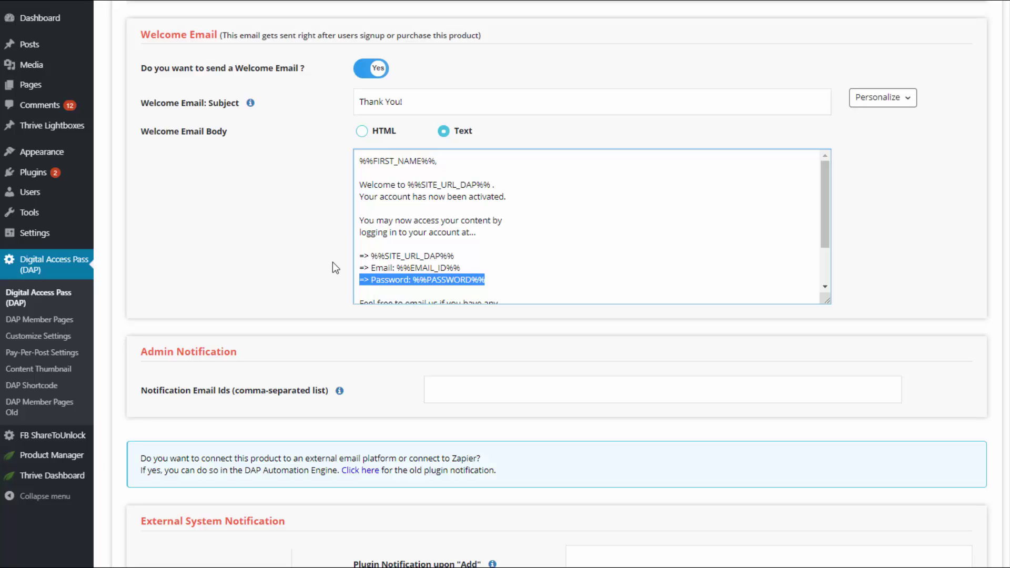
left_click(461, 279)
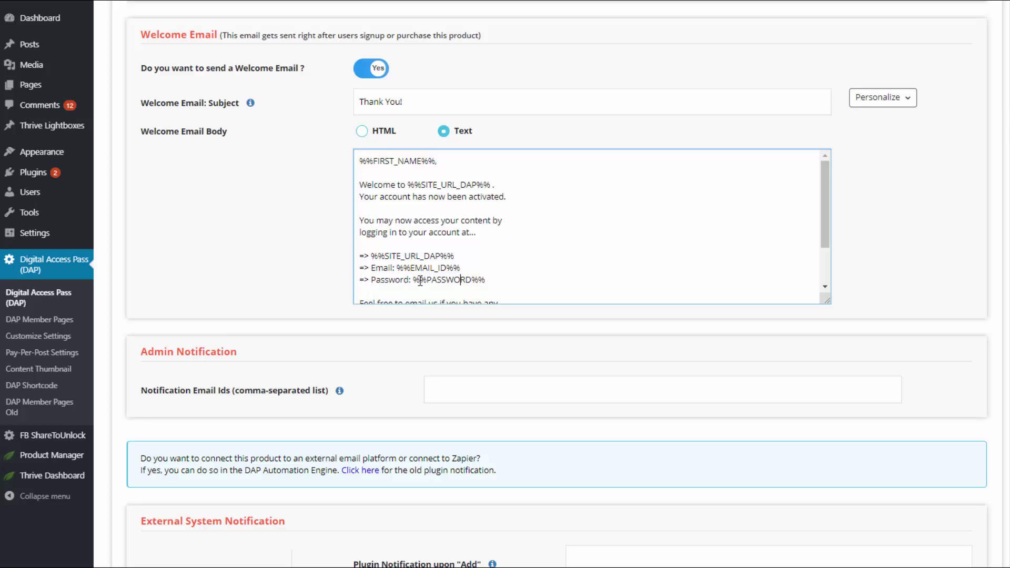
left_click_drag(497, 283, 358, 259)
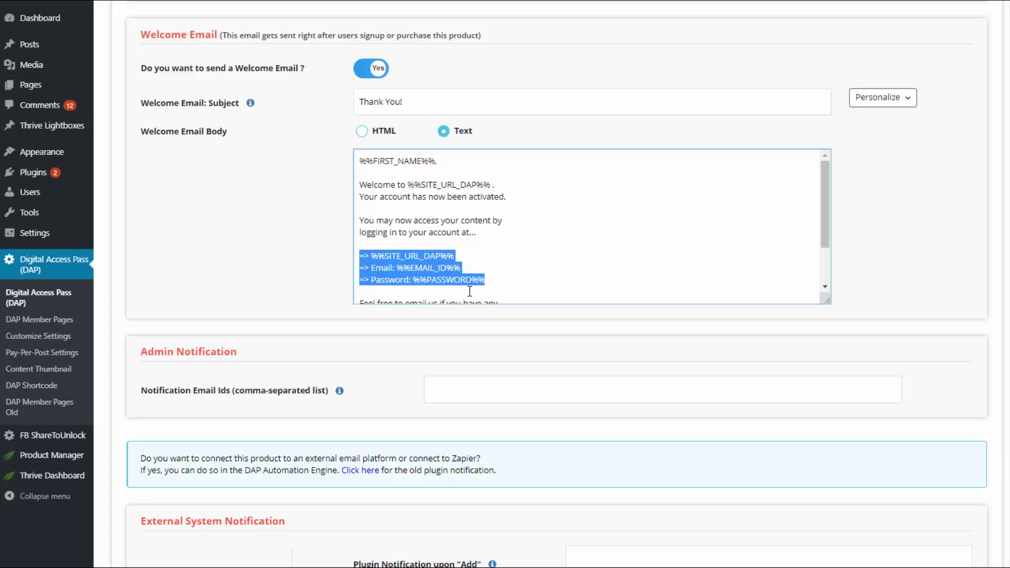
left_click(454, 238)
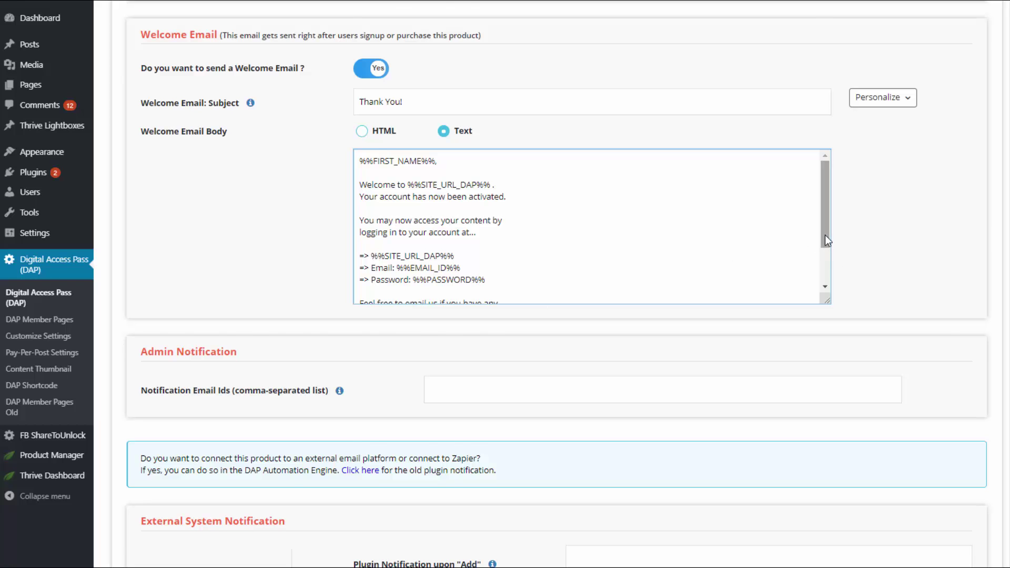
- Look over the empty admin and external-system notification fields further down
scroll(242, 260, "down", 2)
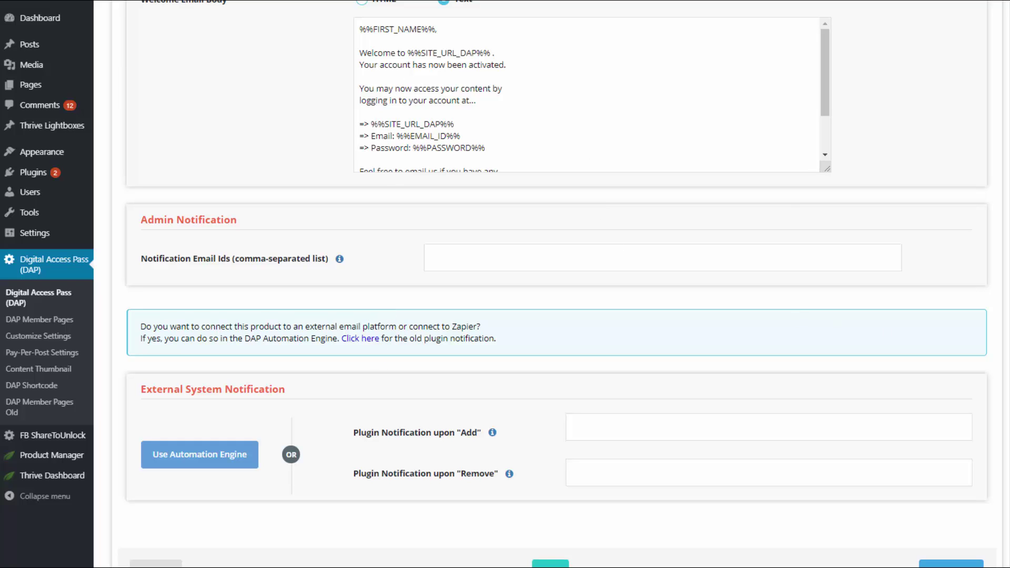
scroll(198, 435, "down", 1)
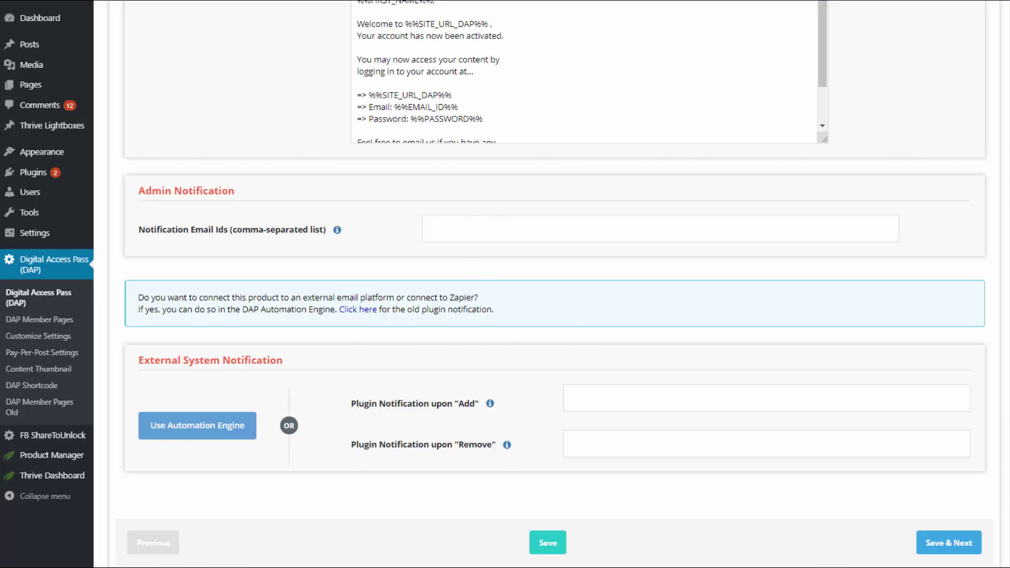
scroll(858, 95, "up", 10)
left_click(232, 42)
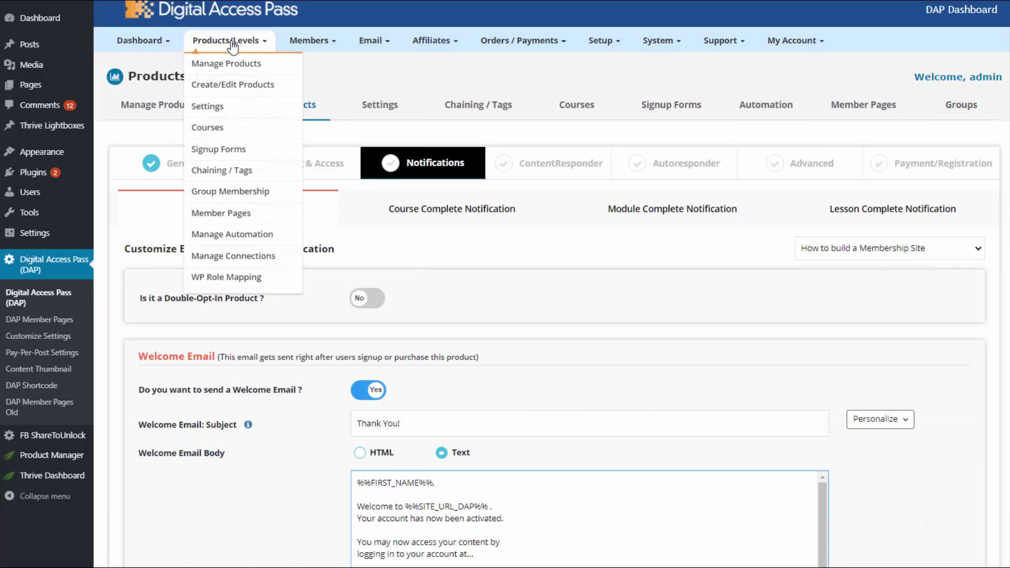
- Go to Manage Automation and open the product's ContentResponder tab
left_click(256, 235)
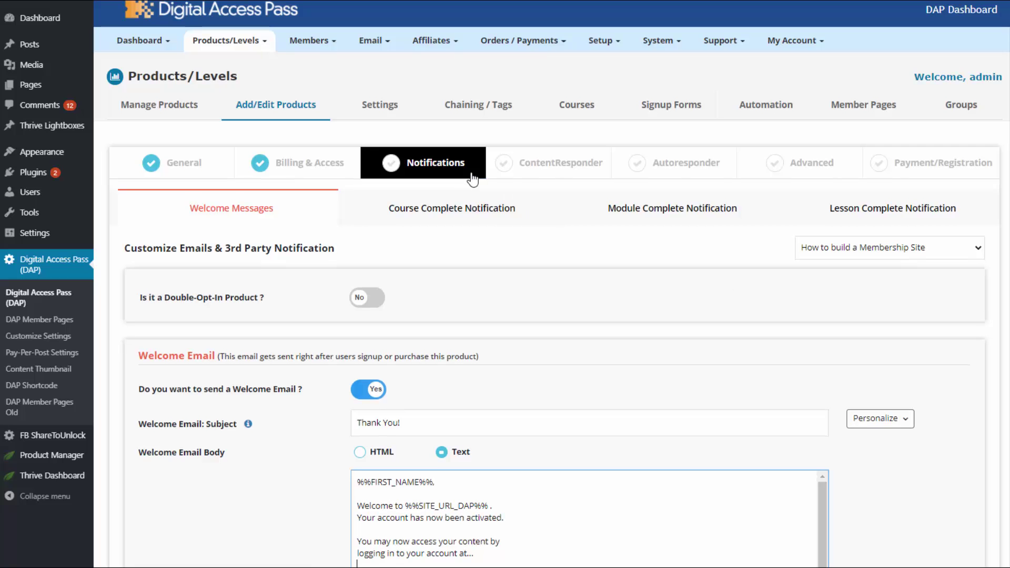
left_click(536, 168)
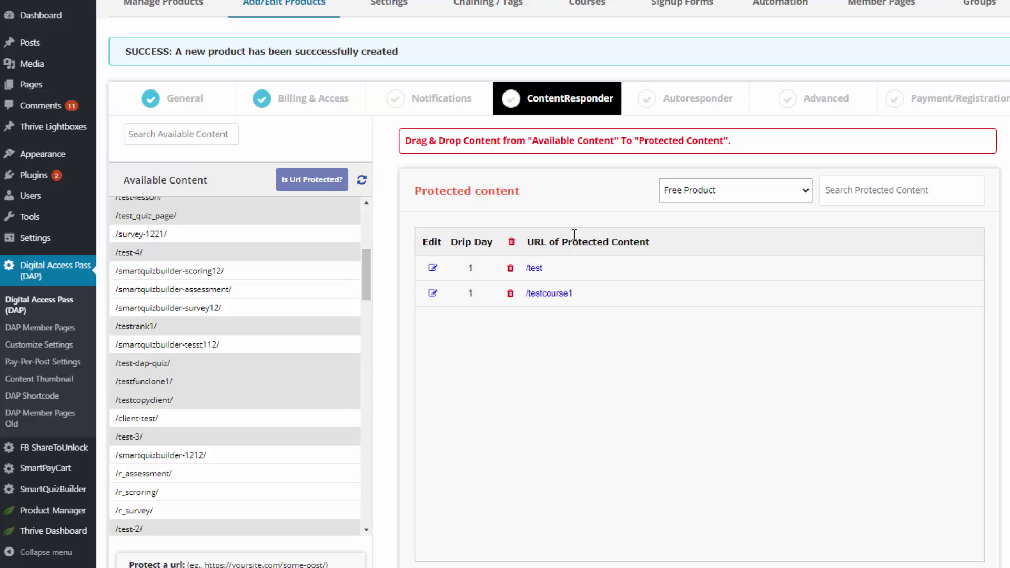
- Keep Free Product selected in the Protected content product dropdown
left_click(726, 192)
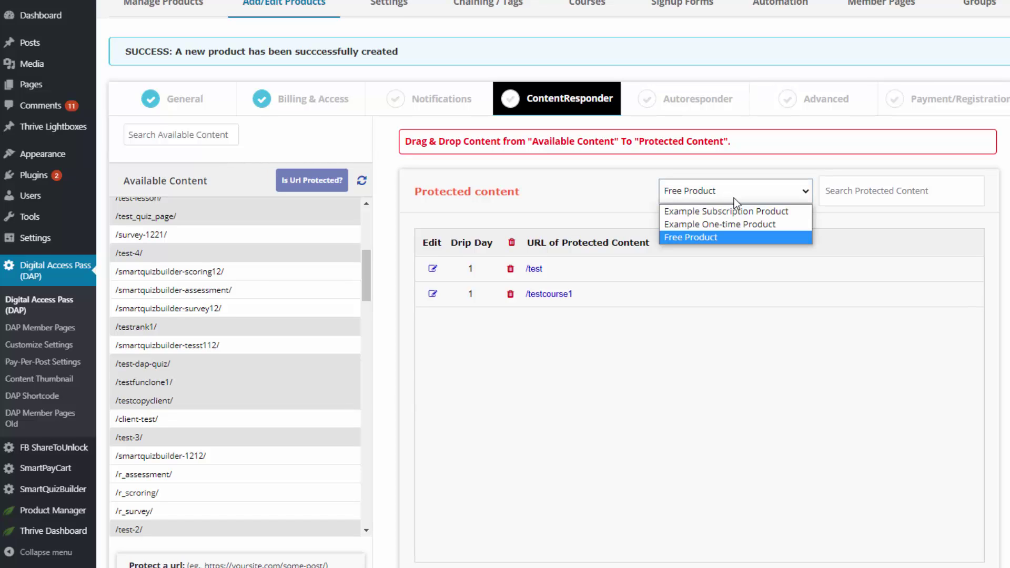
left_click(734, 191)
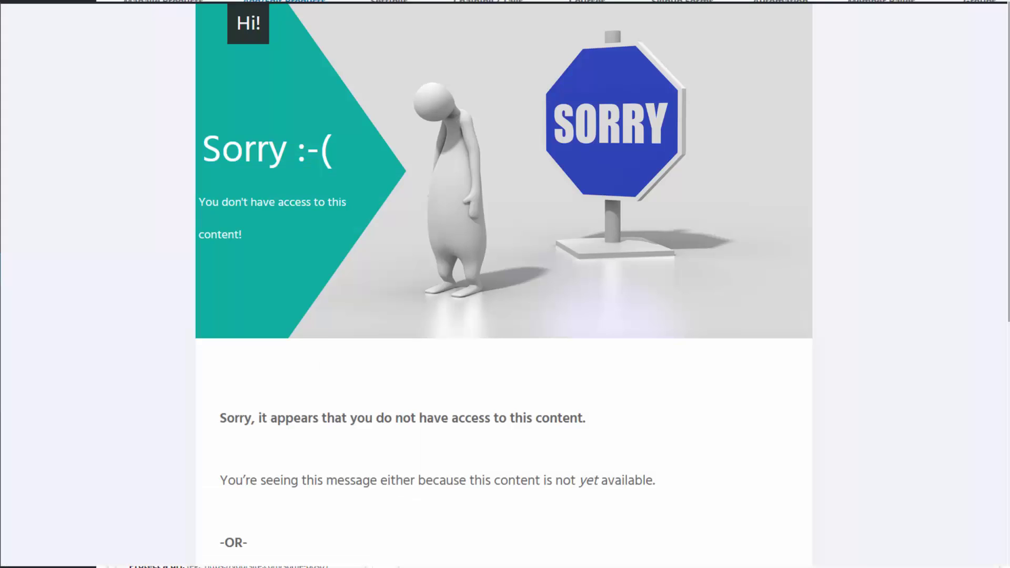
- Scroll down the 'Sorry, you don't have access' page
scroll(504, 284, "down", 1)
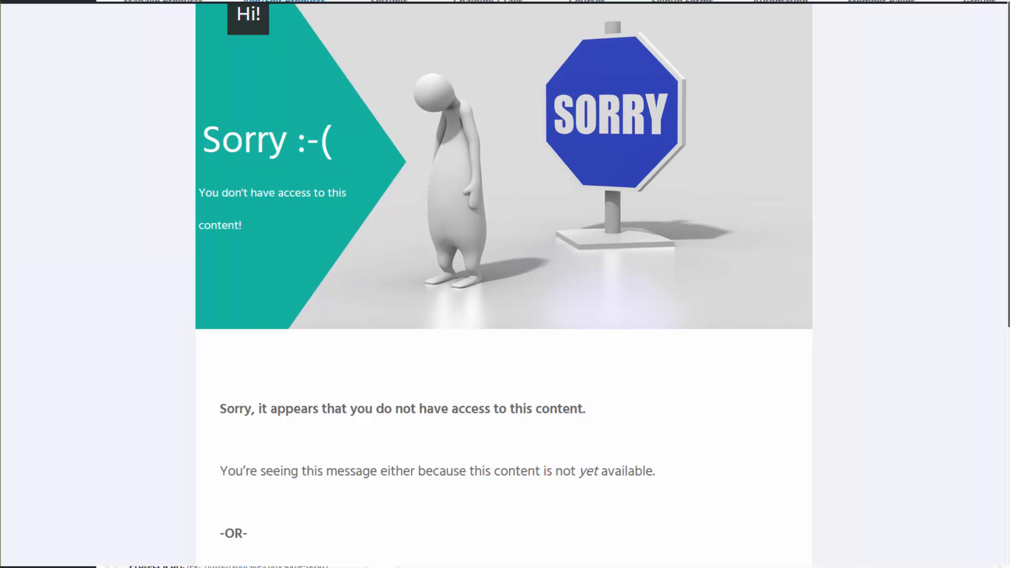
scroll(504, 285, "down", 2)
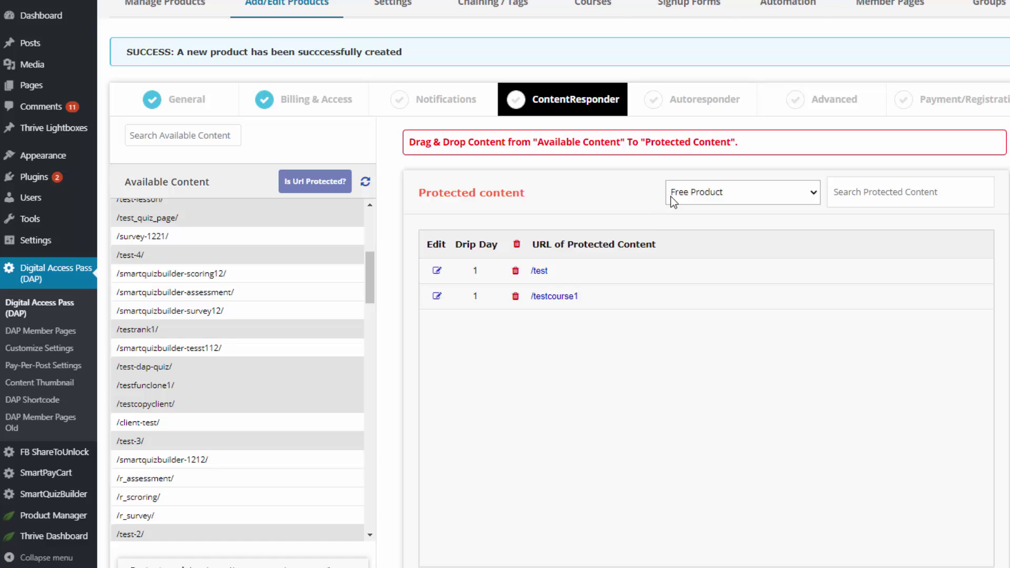
left_click_drag(208, 274, 616, 292)
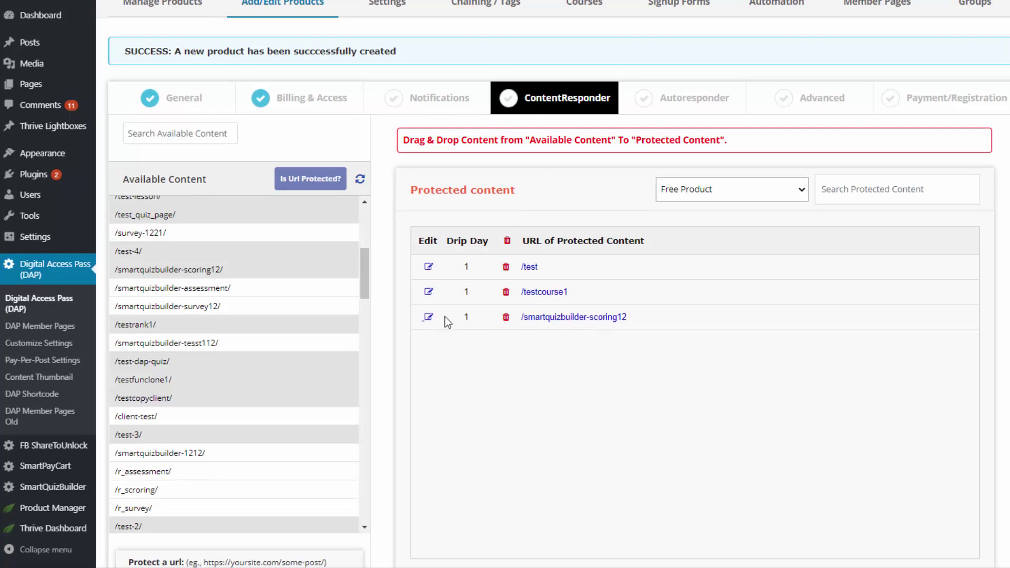
left_click(429, 318)
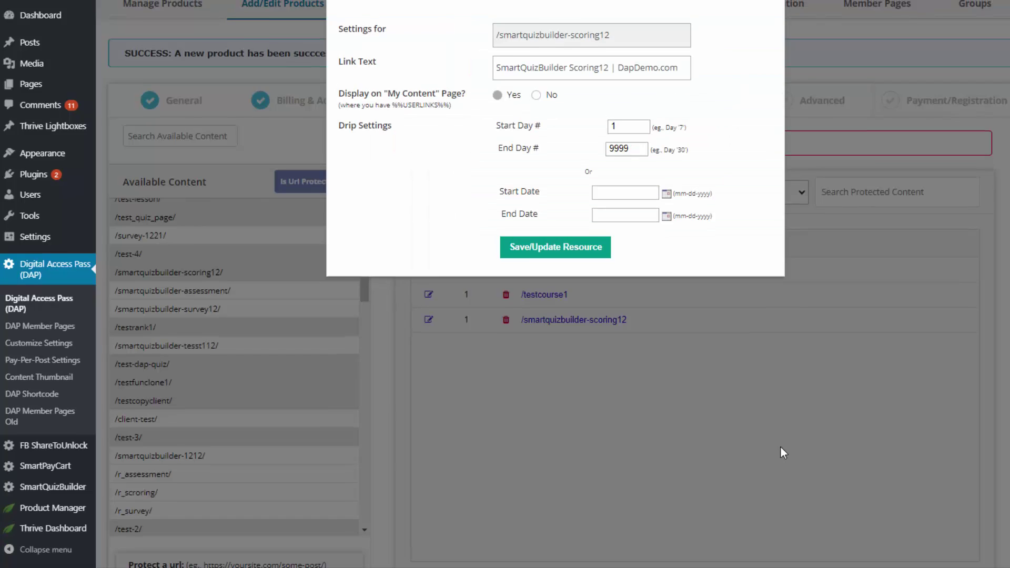
scroll(737, 400, "up", 3)
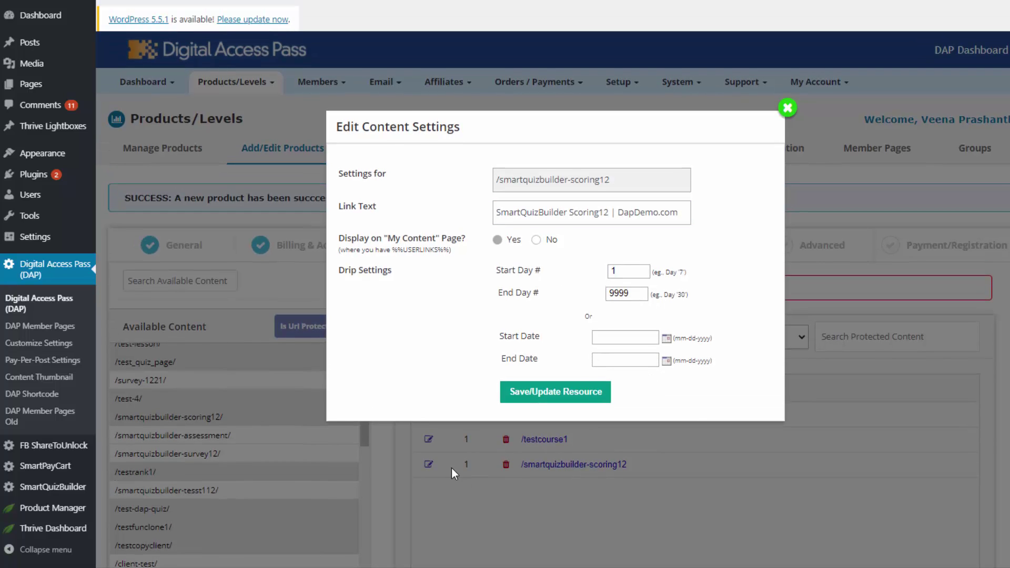
left_click(431, 467)
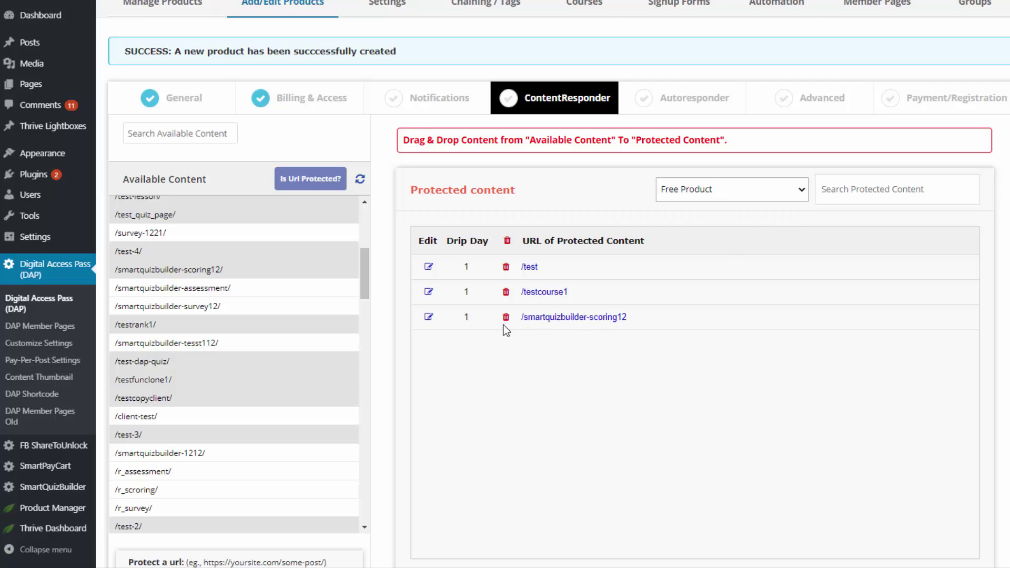
- Reopen the scoring12 content's drip settings and start adding a custom URL to protect
left_click(429, 318)
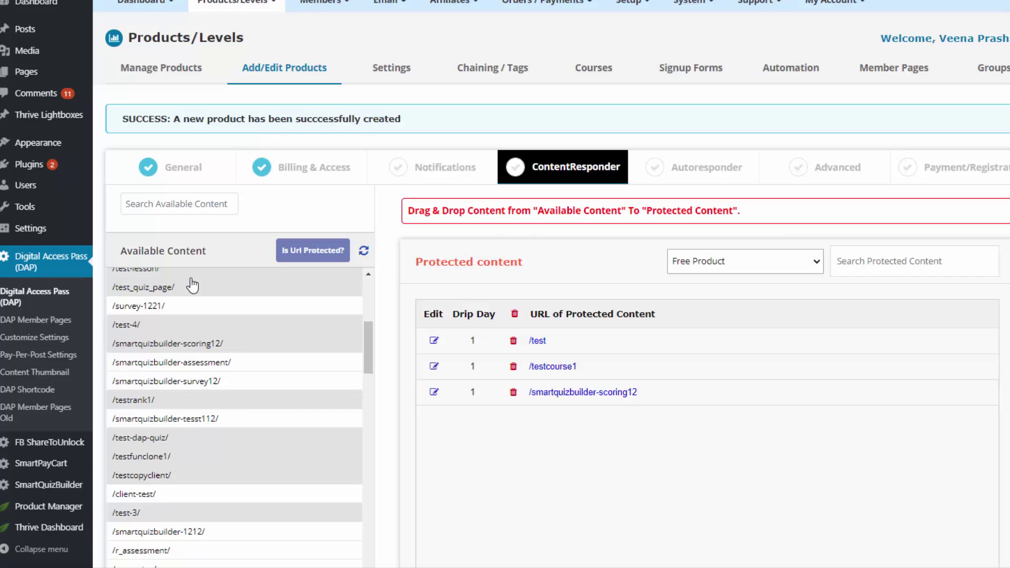
scroll(193, 286, "up", 5)
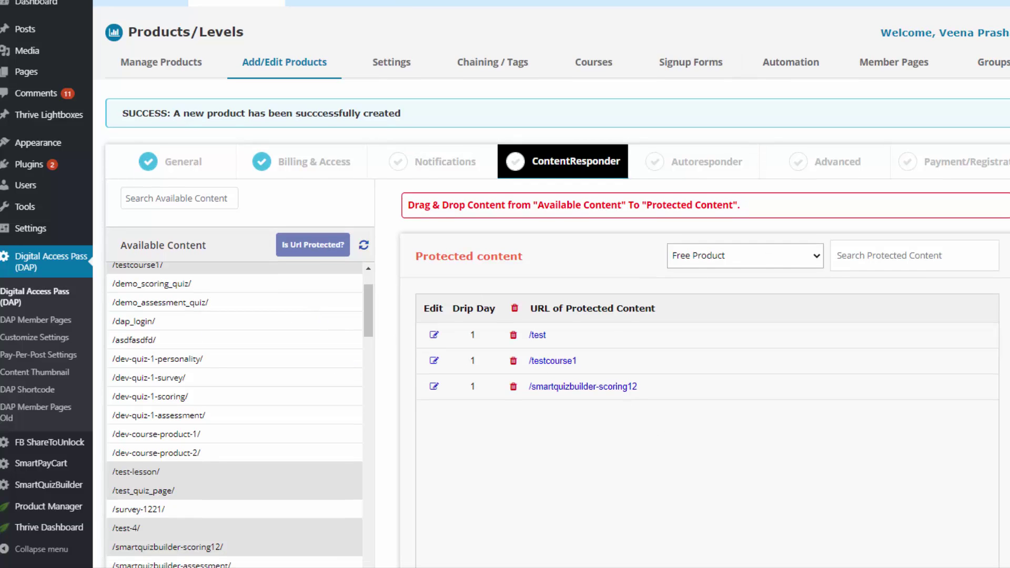
scroll(552, 284, "down", 2)
scroll(551, 284, "down", 2)
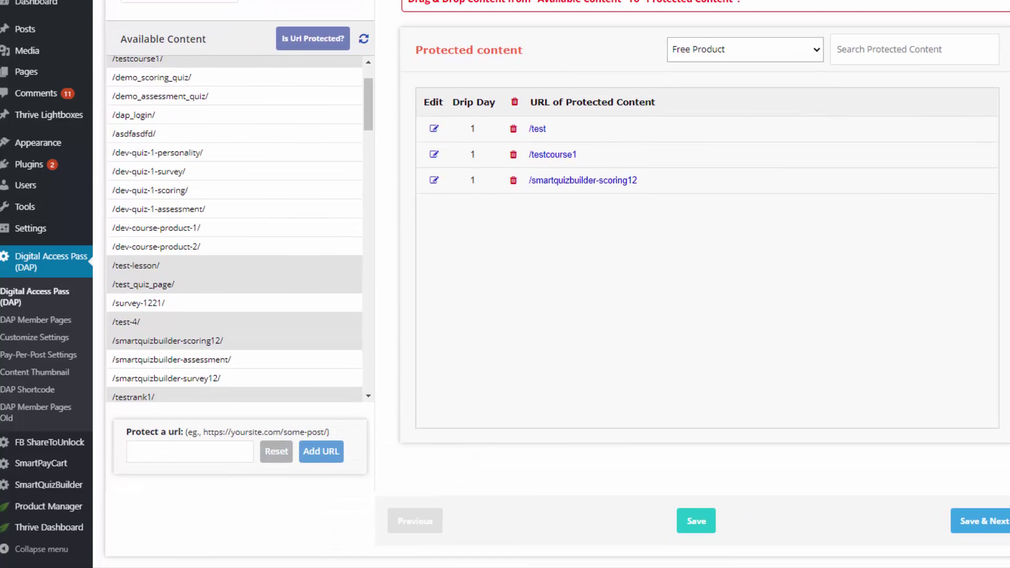
left_click(208, 453)
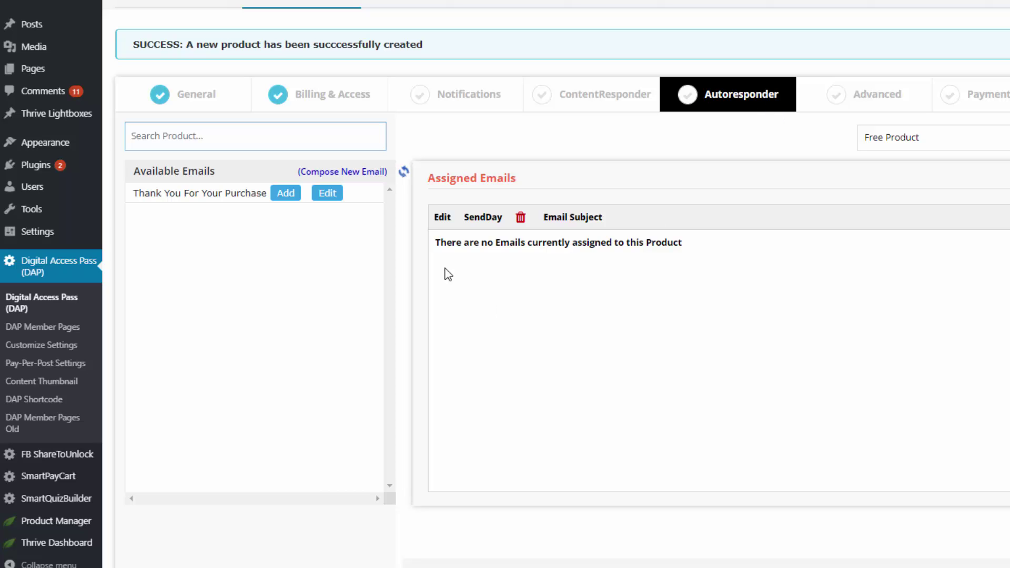
- Assign the Thank You For Your Purchase email as the product's autoresponder
scroll(554, 72, "up", 2)
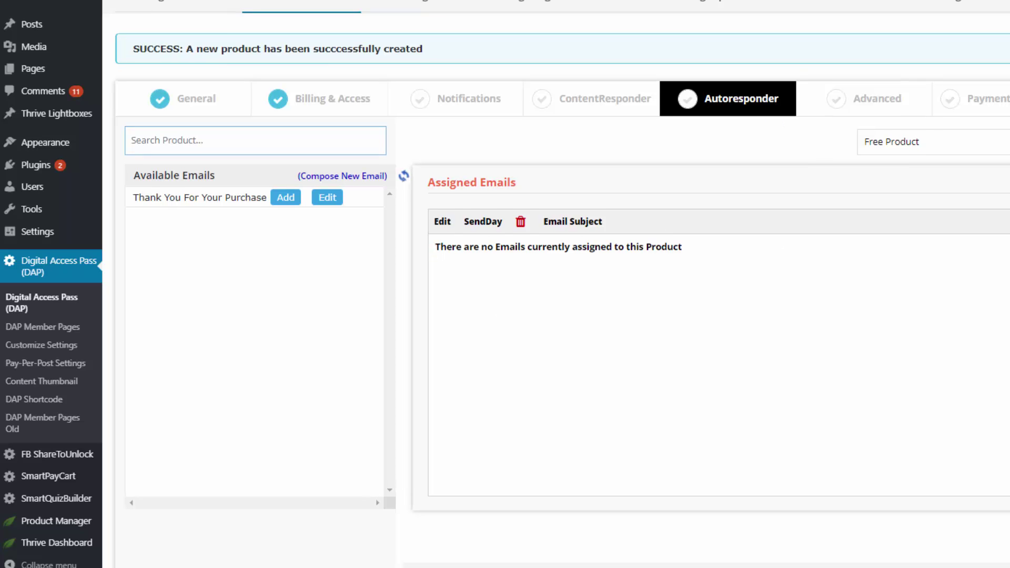
left_click(410, 17)
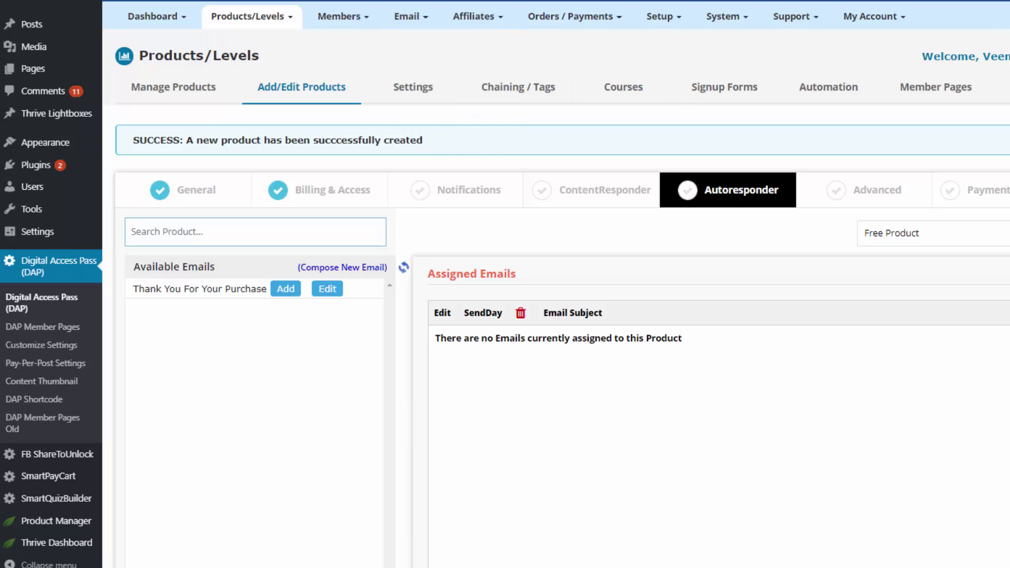
left_click(288, 290)
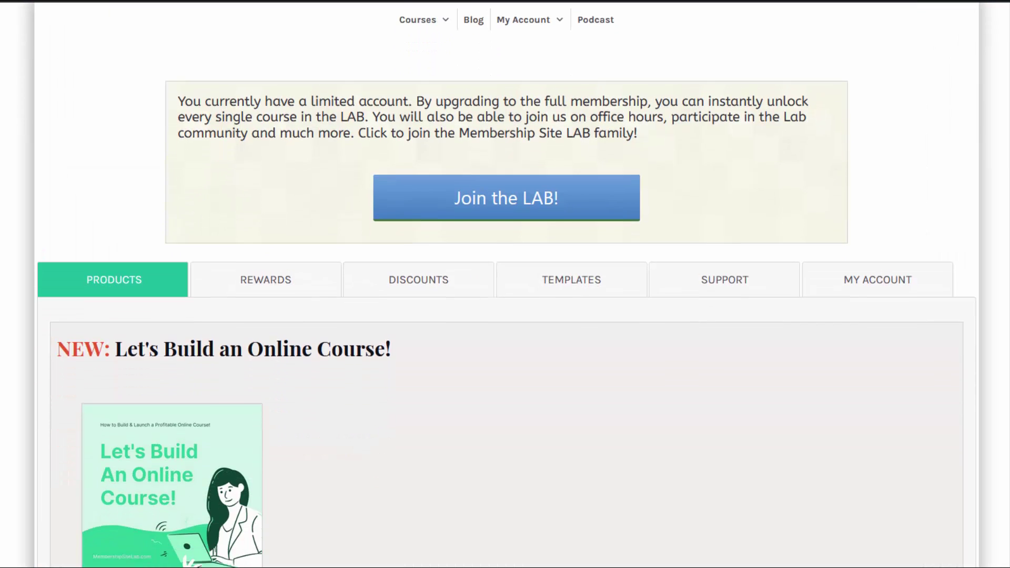
- Log in to the MembershipSiteLab.com member area from the Member Login page
scroll(505, 284, "down", 2)
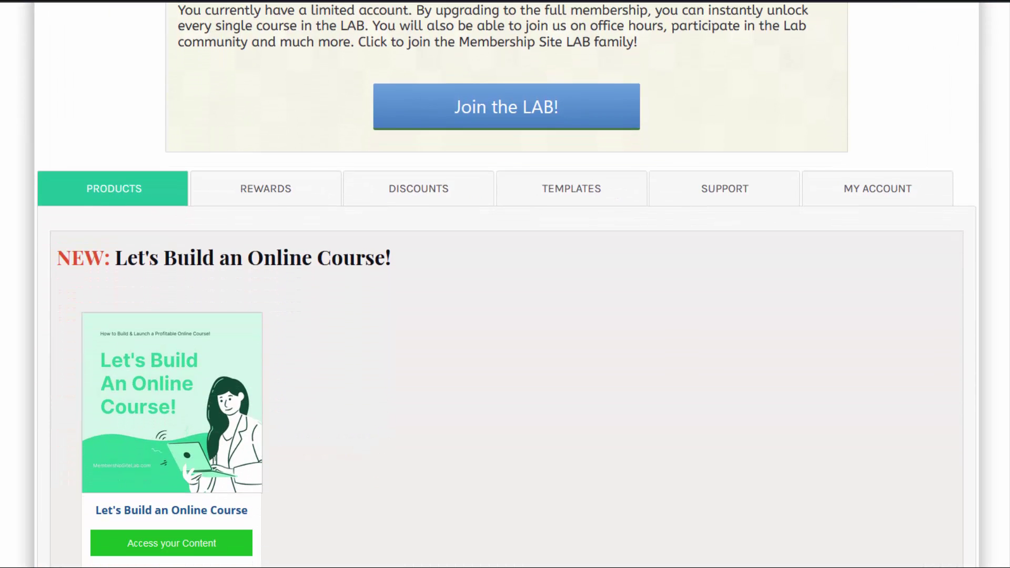
scroll(505, 284, "down", 1)
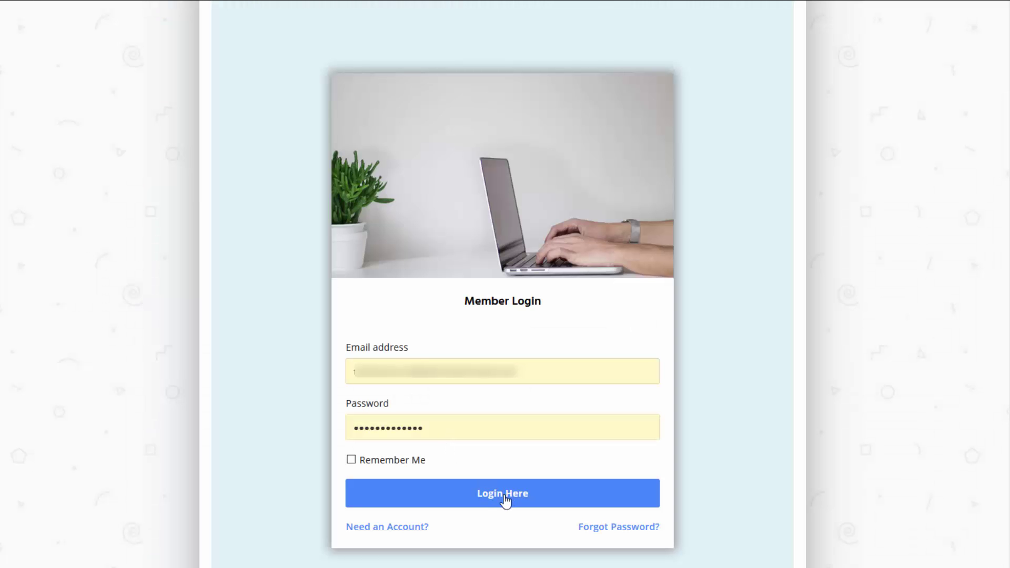
left_click(505, 500)
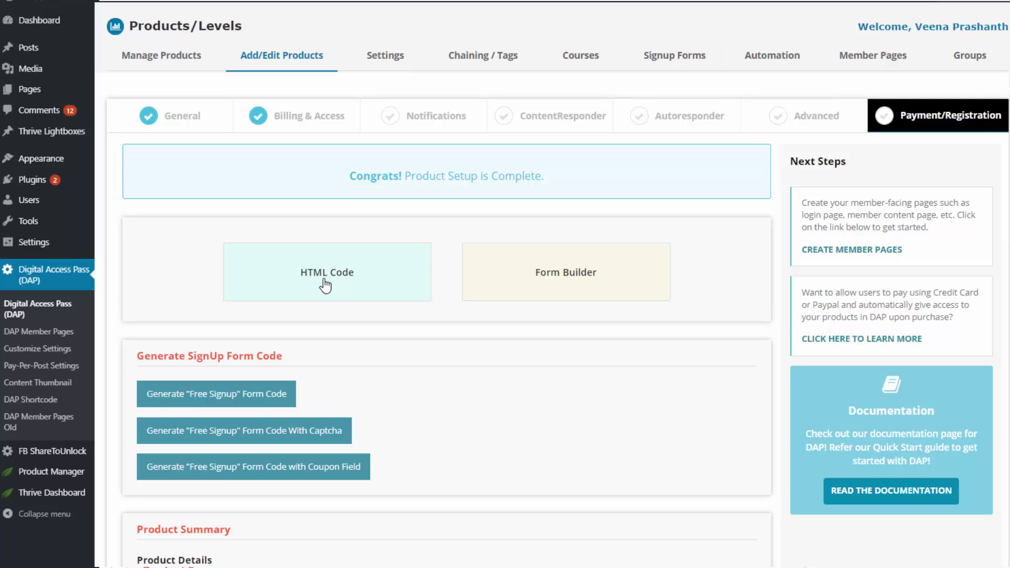
- Generate the Free Signup HTML form code for product ID 2 and review it
left_click(274, 392)
scroll(274, 392, "down", 1)
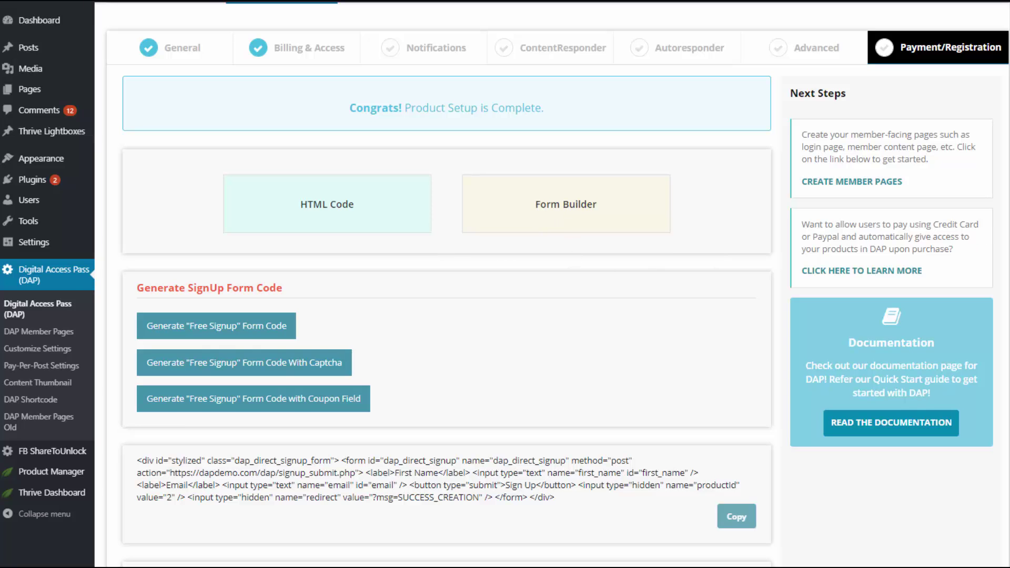
scroll(505, 284, "up", 1)
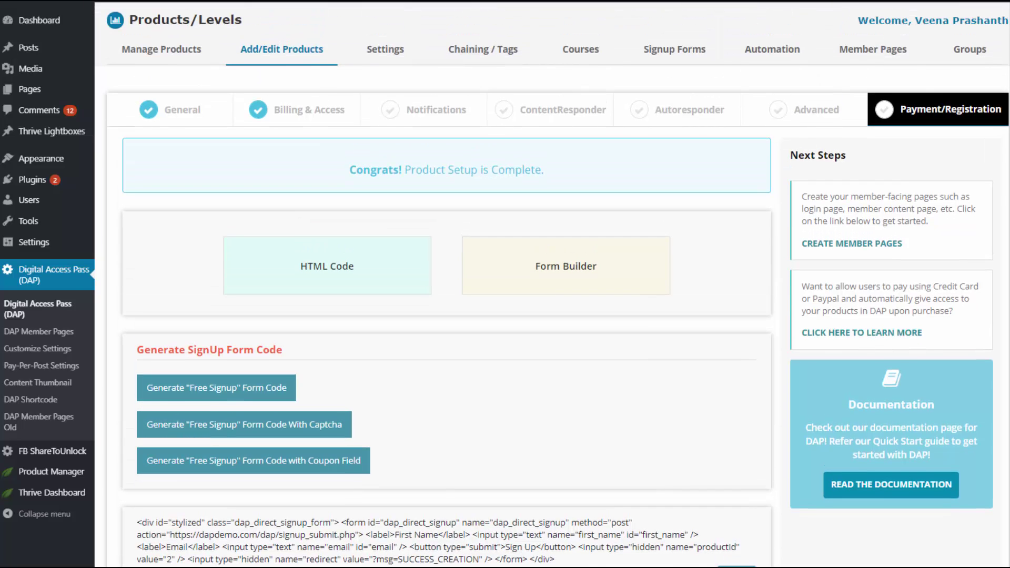
- In Form Builder, create a new form for Example One-time Product using Template1
left_click(563, 267)
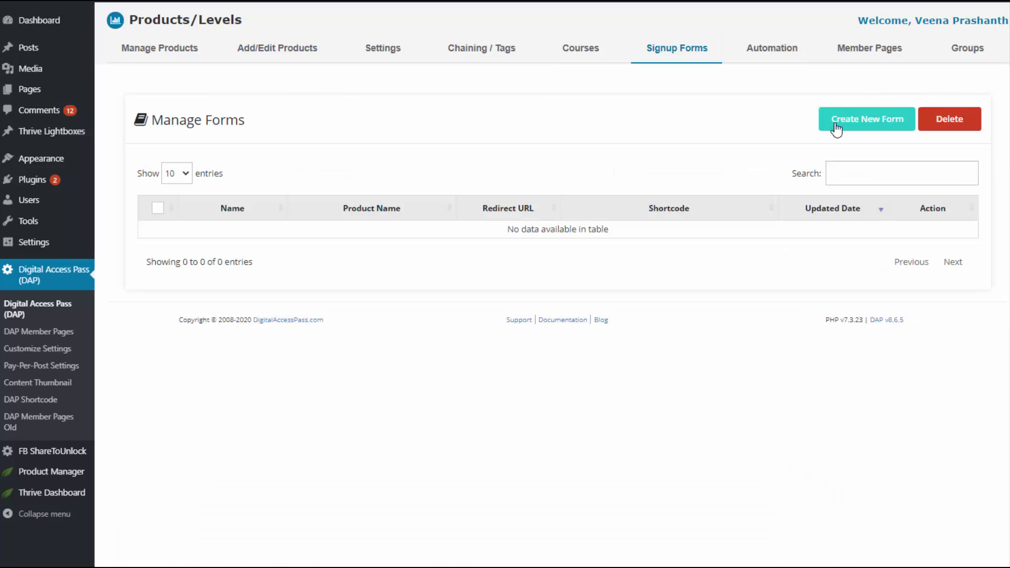
left_click(860, 126)
left_click(409, 304)
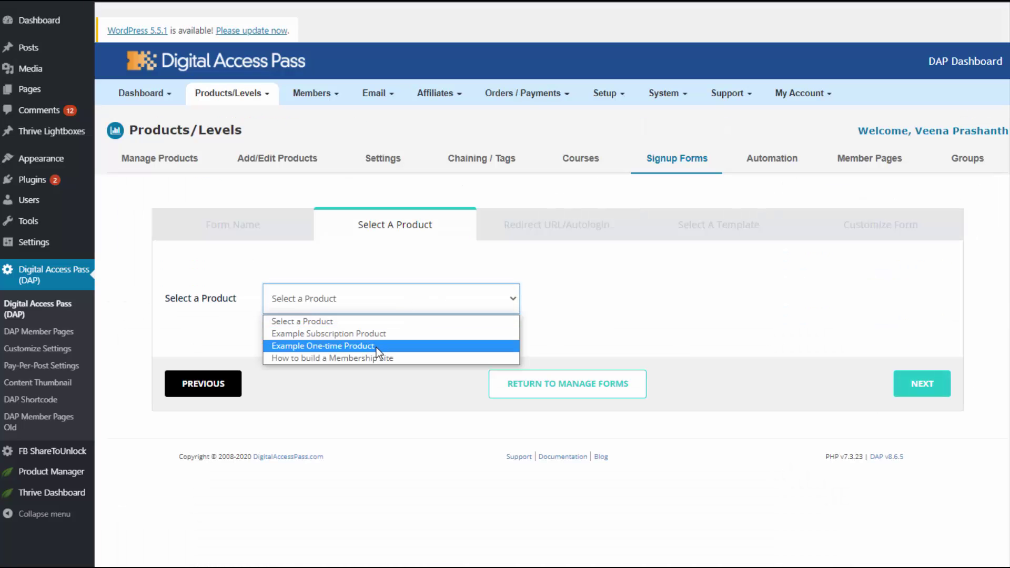
left_click(322, 345)
left_click(922, 384)
left_click(735, 235)
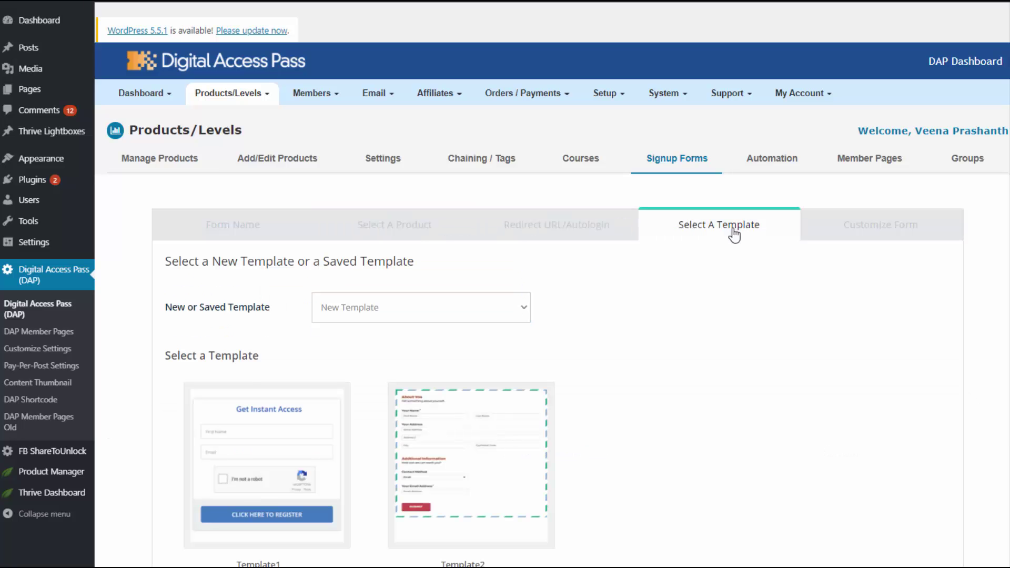
left_click(288, 468)
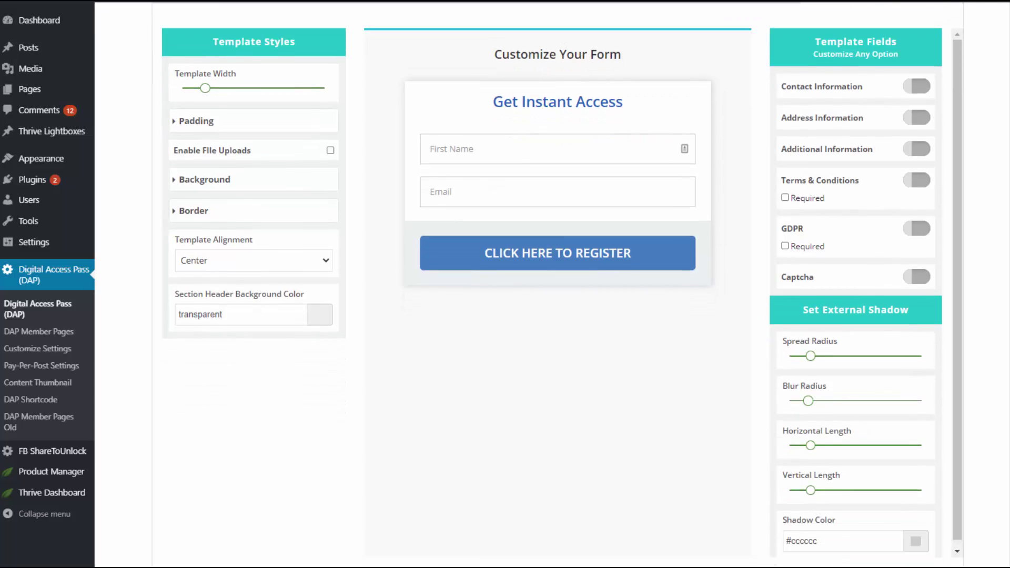
- Save the form, paste its shortcode into a new Free Signup page, and view it
scroll(921, 475, "down", 3)
left_click(921, 476)
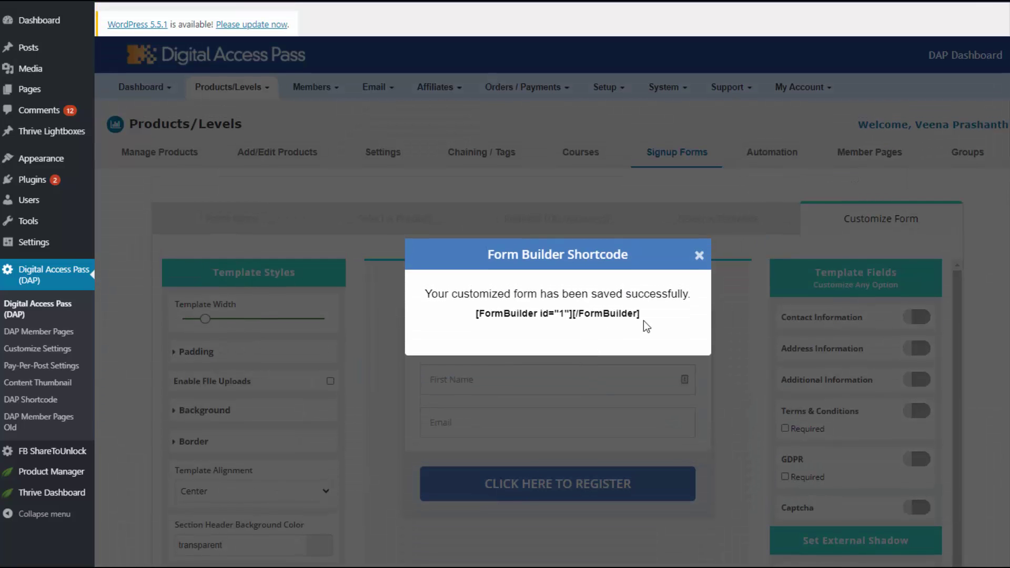
left_click_drag(644, 321, 440, 339)
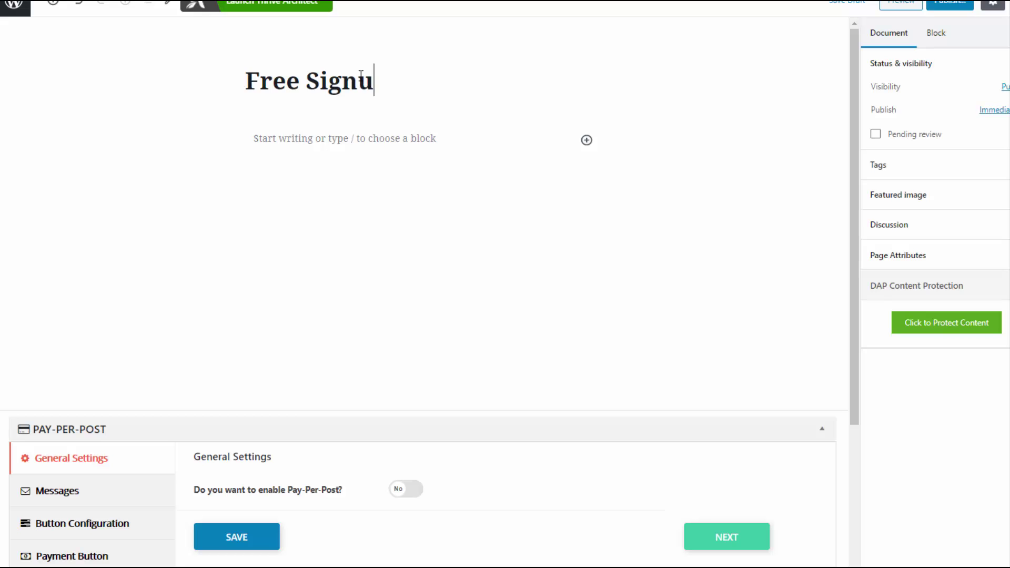
type("p")
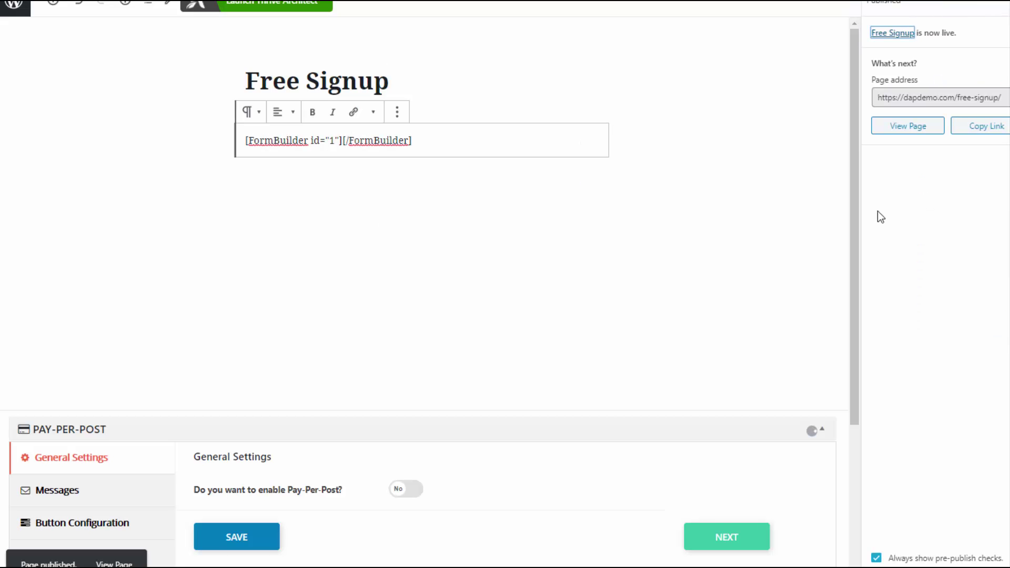
left_click(908, 126)
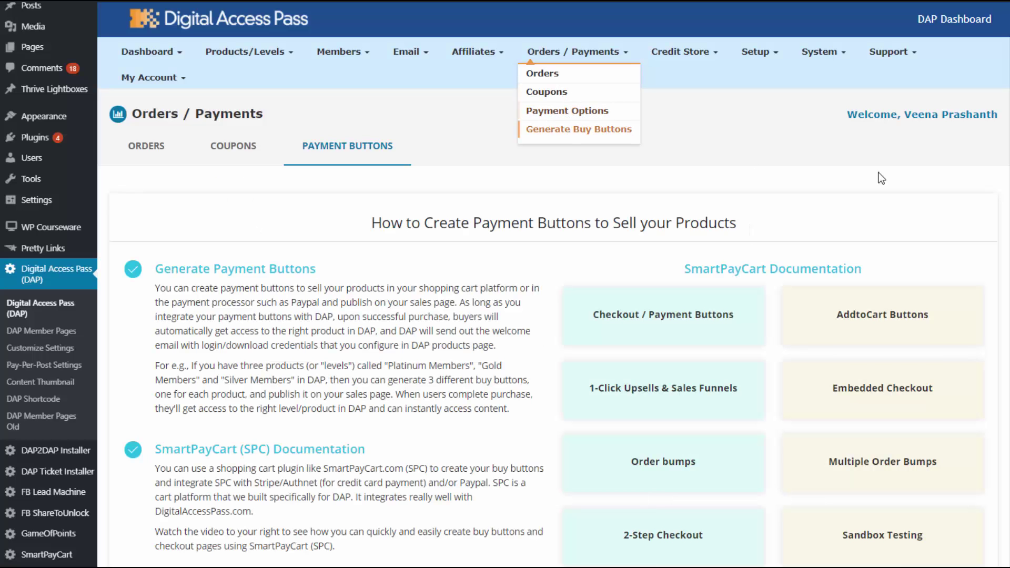
- Open the Generate Buy Buttons Payment Buttons guide and scroll through its topics
left_click(573, 130)
scroll(506, 284, "down", 2)
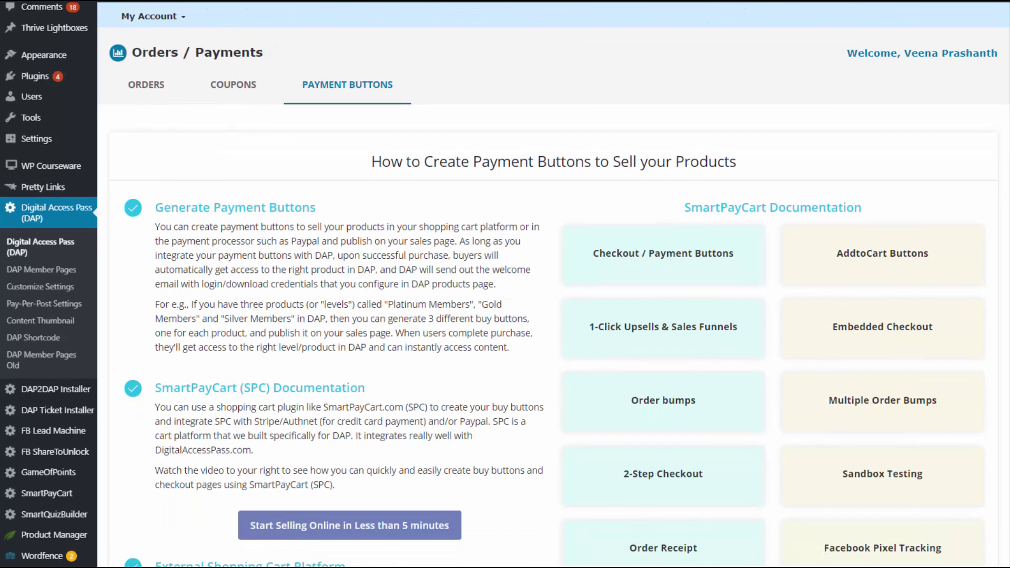
scroll(555, 285, "down", 2)
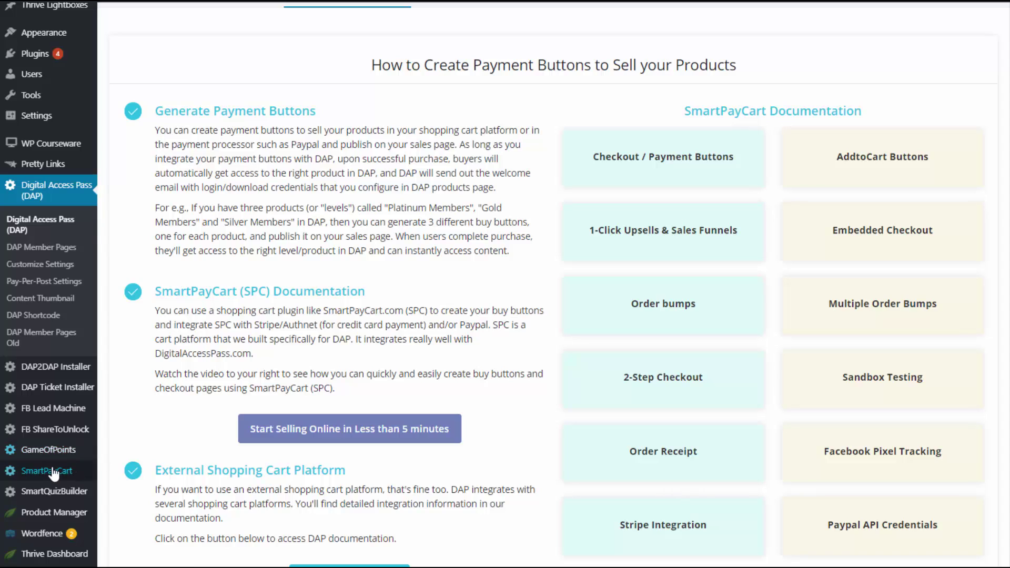
mouse_move(44, 476)
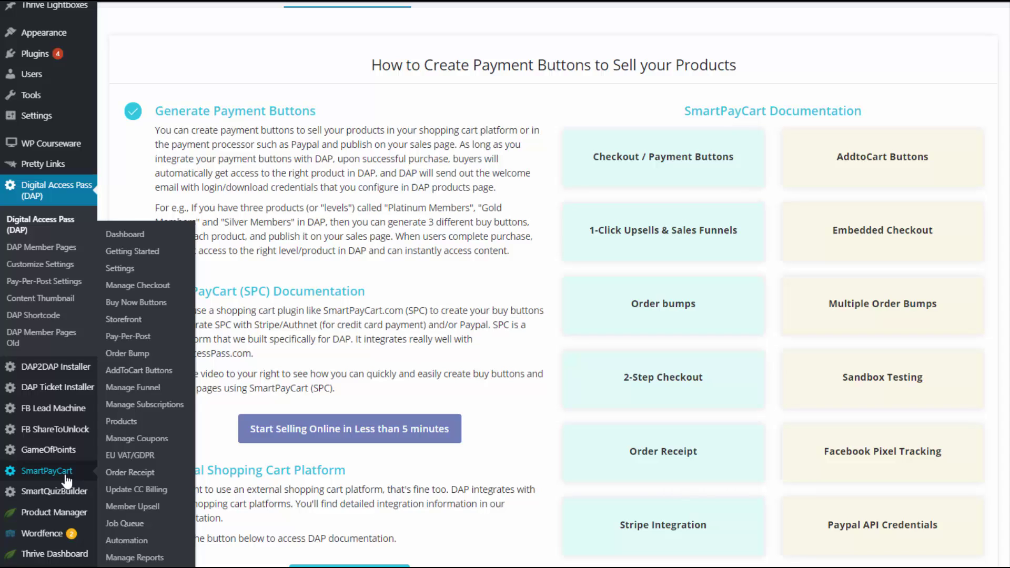
- Open SmartPayCart Settings and review the PayPal and Authorize.net payment processing options
left_click(66, 480)
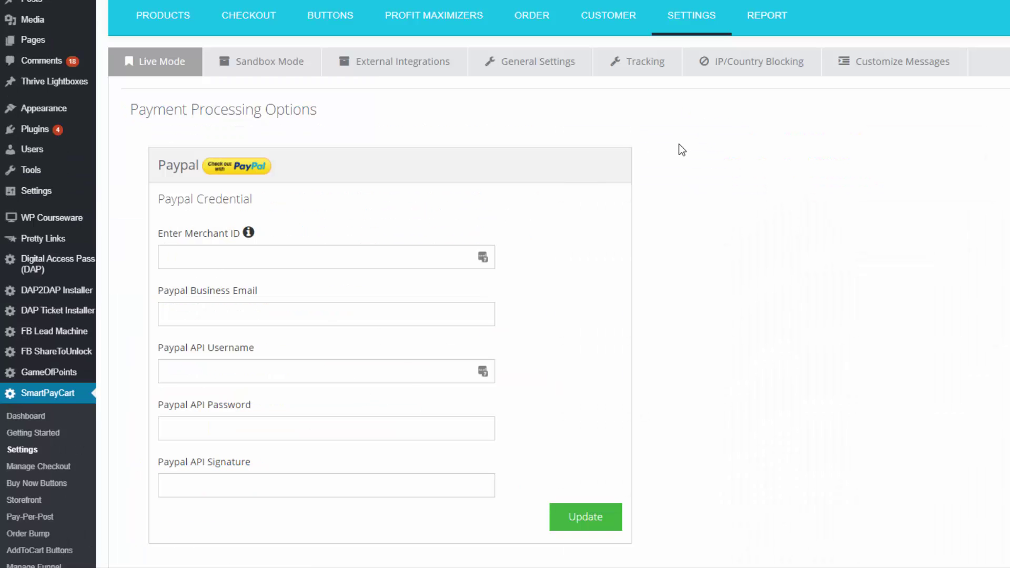
mouse_move(692, 21)
scroll(201, 298, "down", 7)
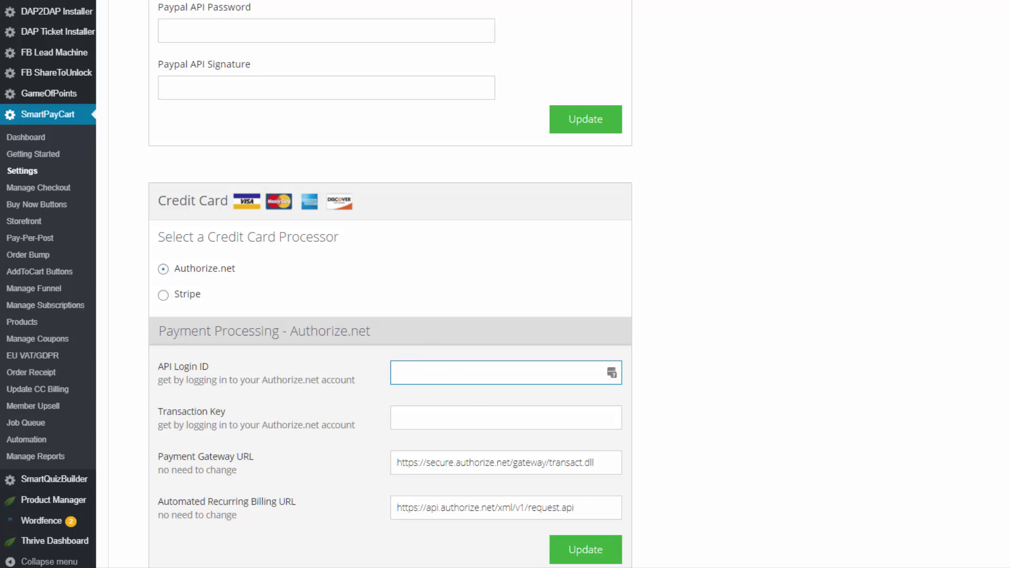
scroll(677, 36, "up", 7)
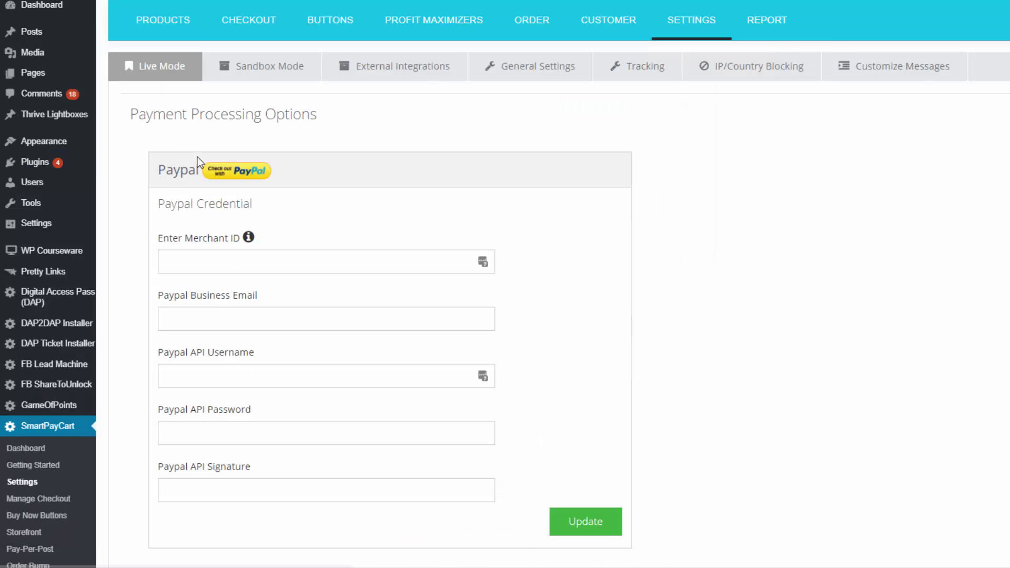
mouse_move(237, 30)
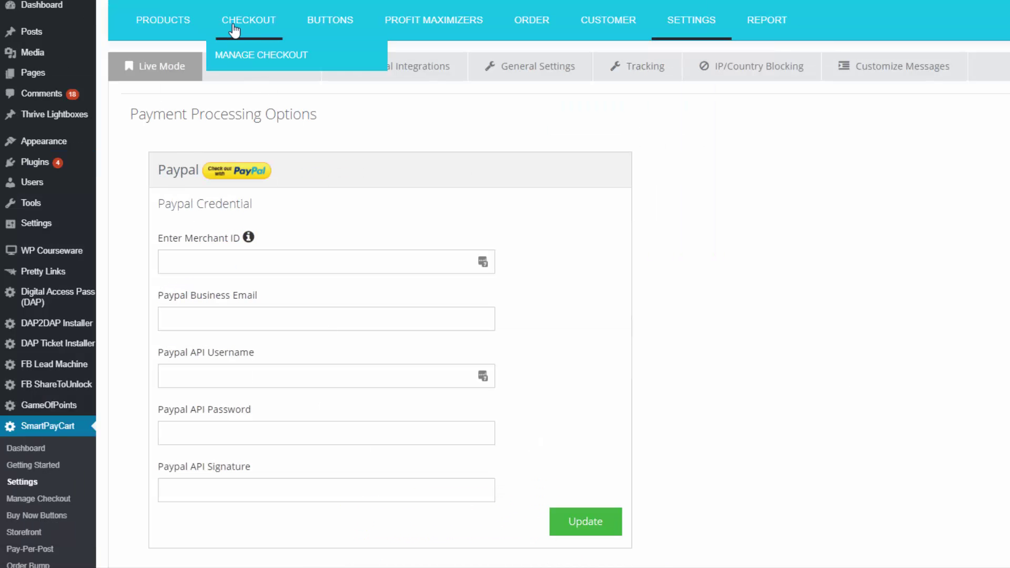
- Edit demo-checkout1 and advance past Payment Options to the 1-Step checkout choice
left_click(268, 67)
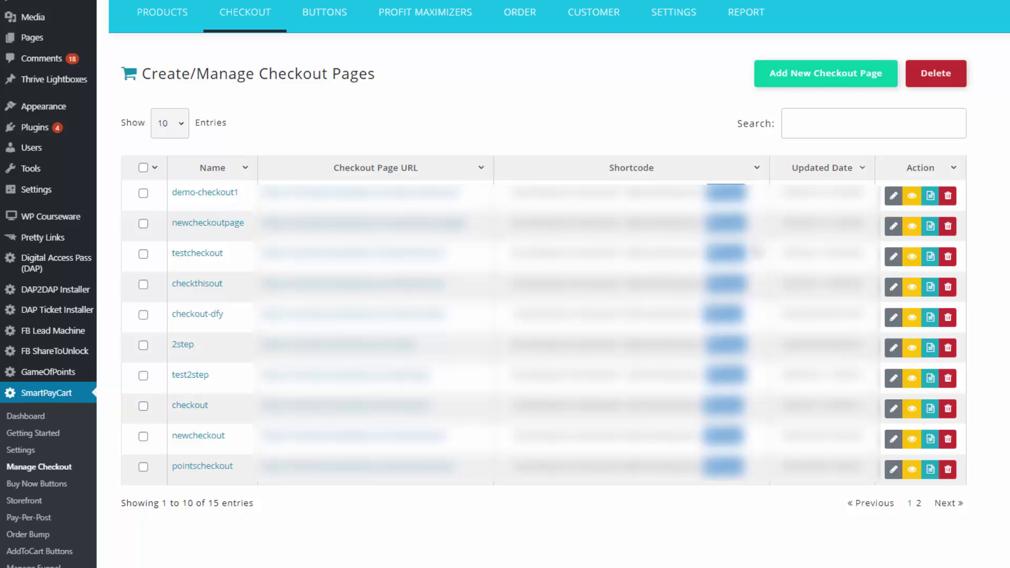
left_click(893, 195)
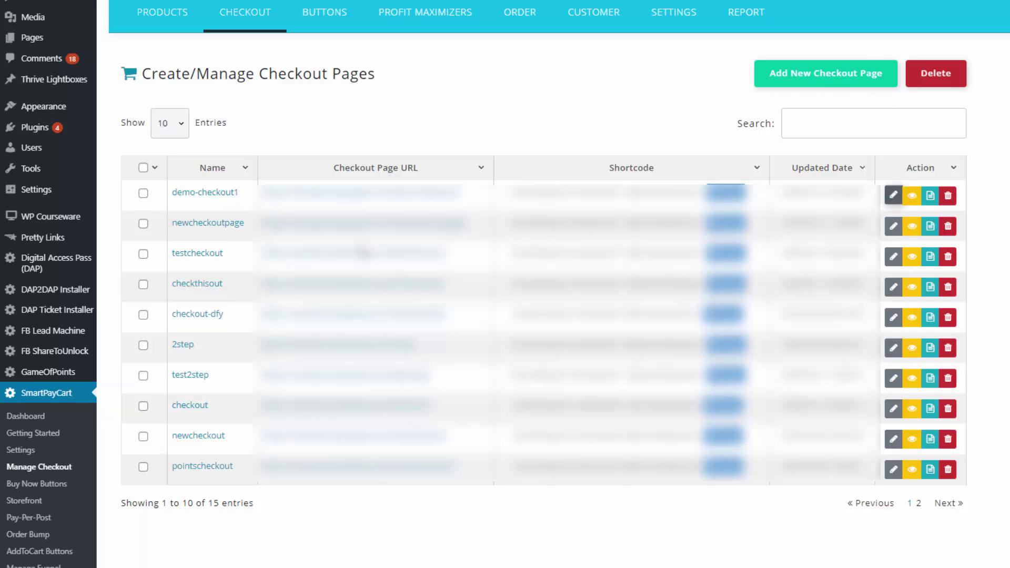
mouse_move(234, 15)
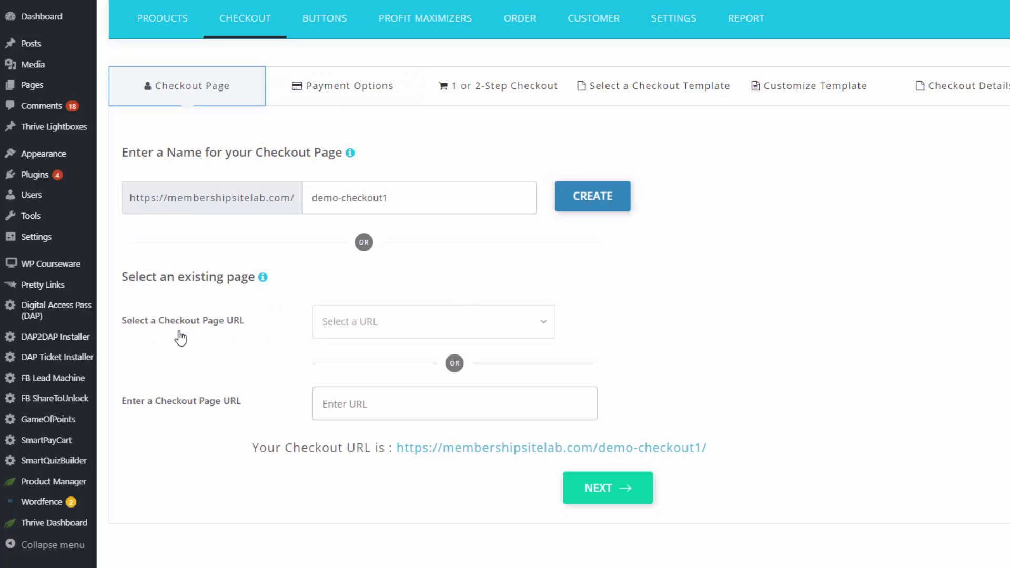
left_click(368, 100)
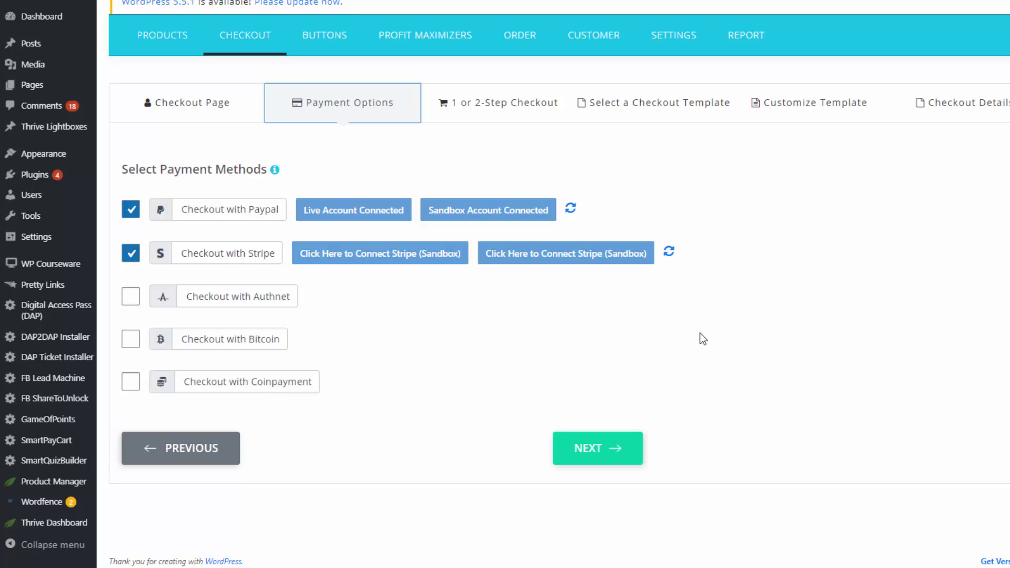
left_click(529, 105)
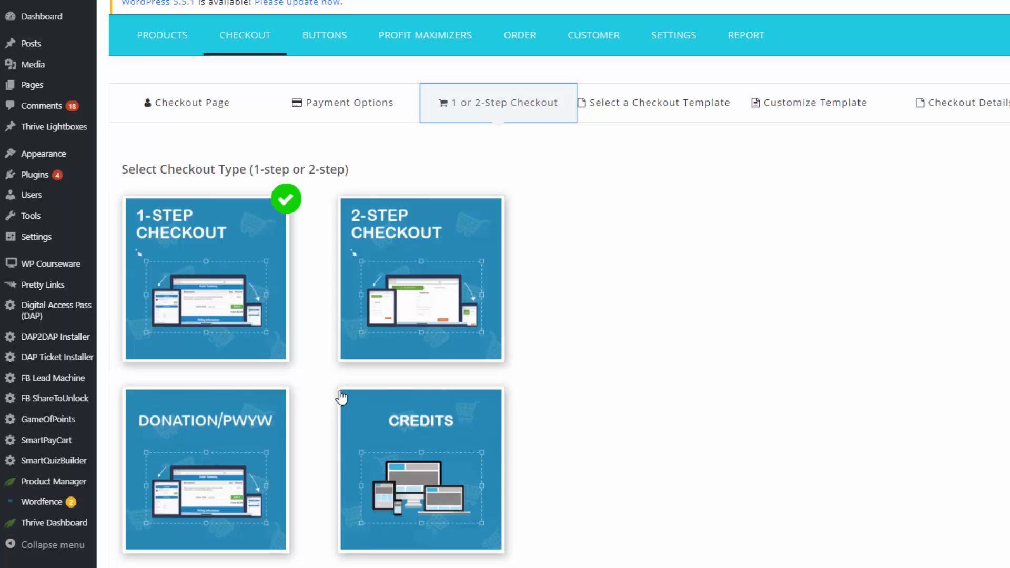
mouse_move(68, 421)
- Customize the checkout template: show the product header, move the order bump below Order Details, preview mobile
left_click(649, 103)
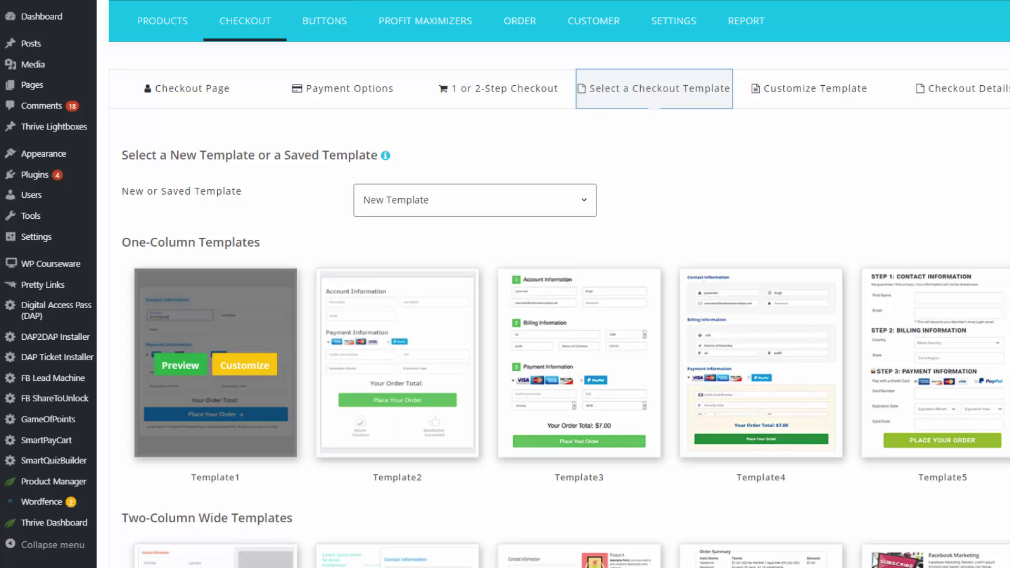
left_click(244, 365)
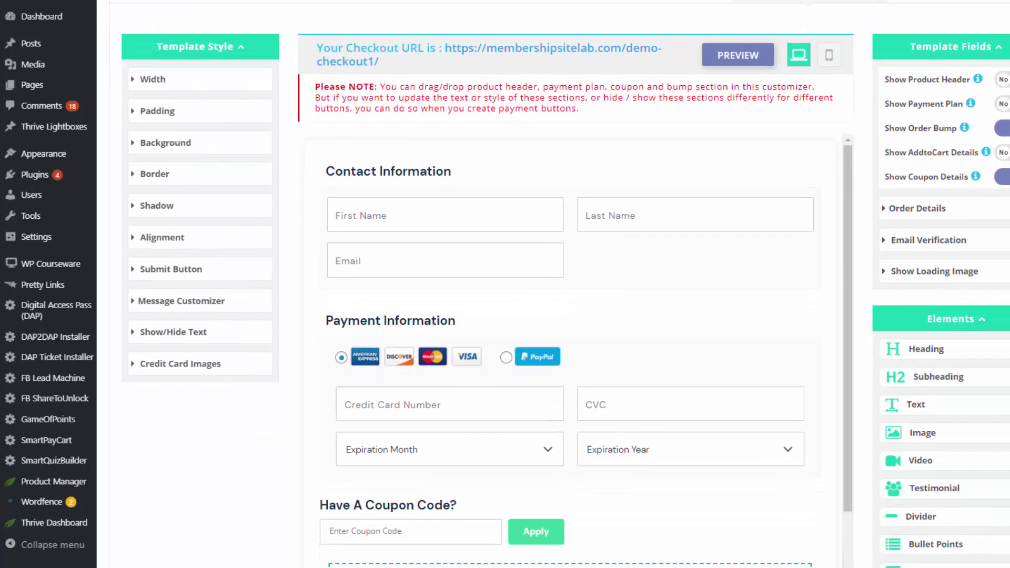
left_click(1002, 79)
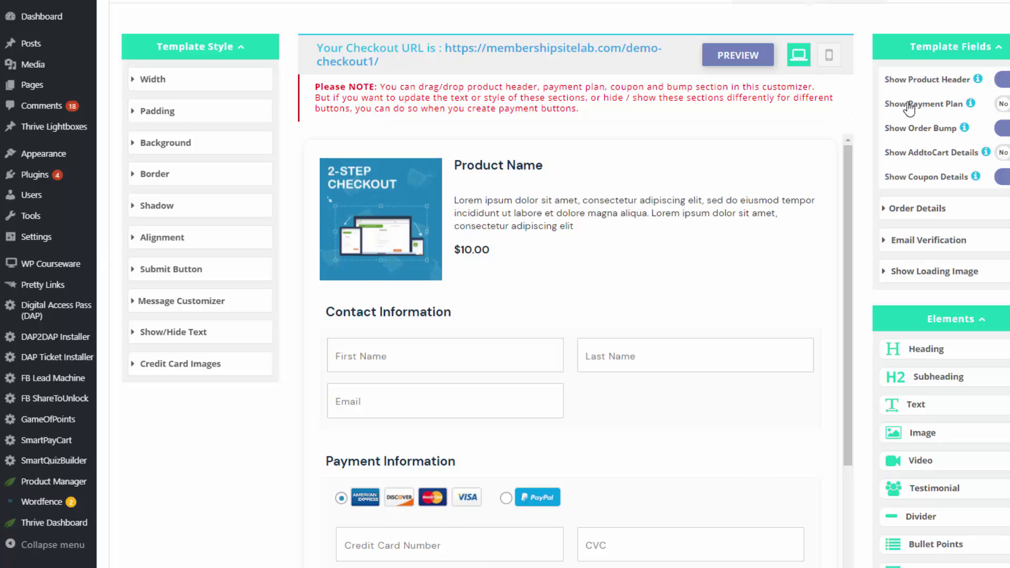
scroll(451, 335, "down", 8)
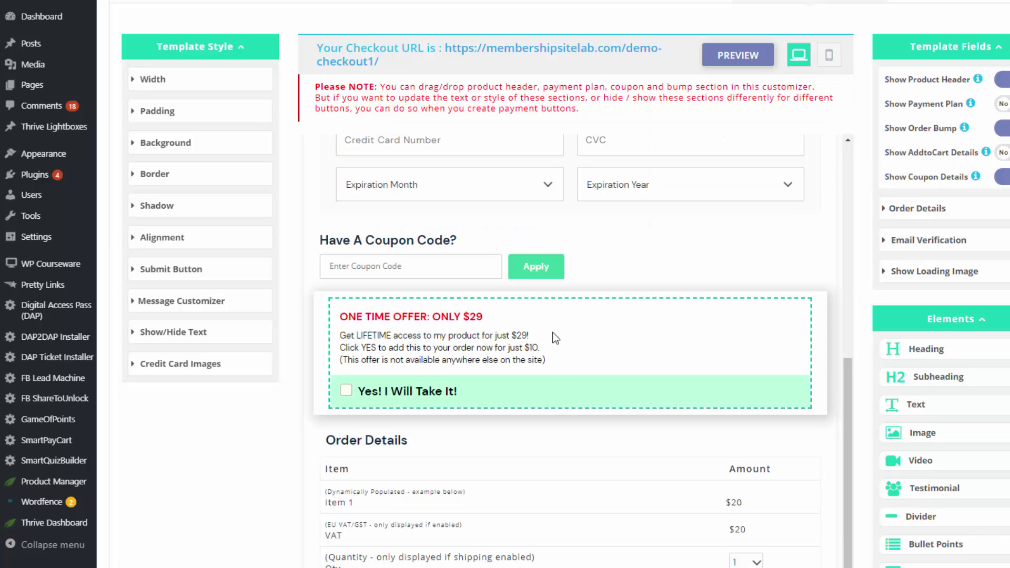
left_click_drag(795, 378, 656, 393)
scroll(826, 143, "up", 2)
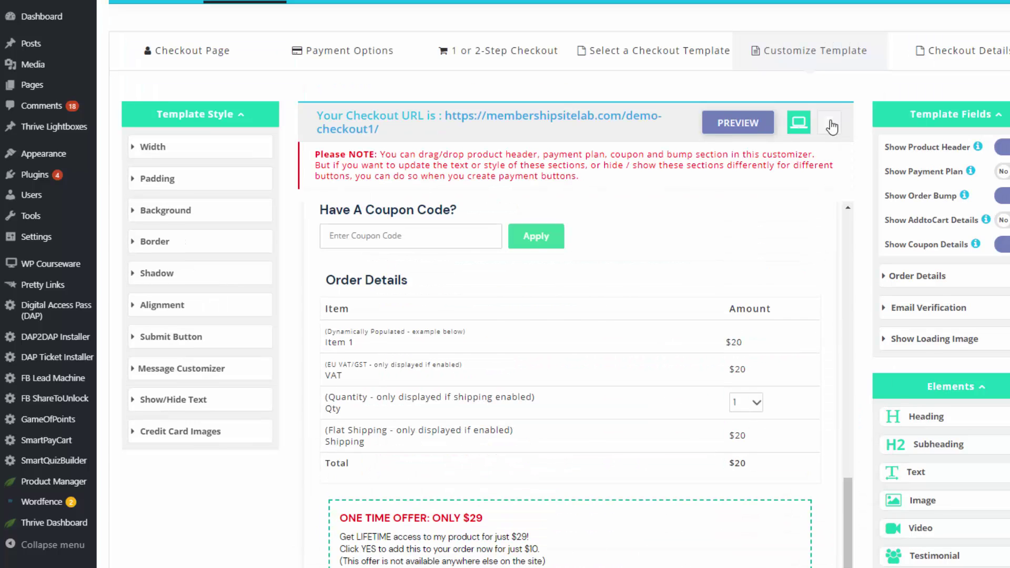
left_click(831, 124)
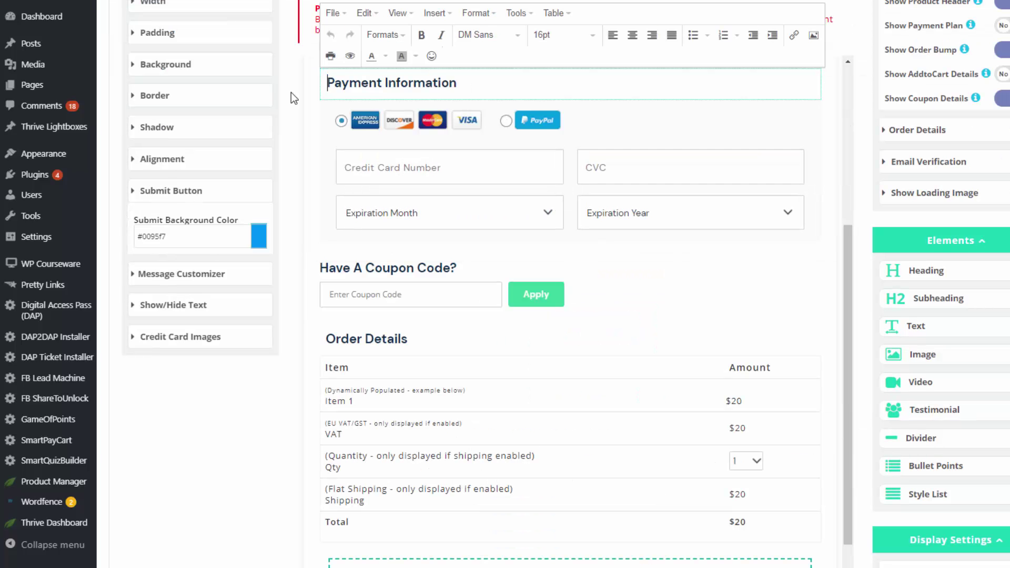
- Show the checkout's Details with its URL and [SmartPayCart checkoutId=15] shortcode
scroll(518, 263, "up", 3)
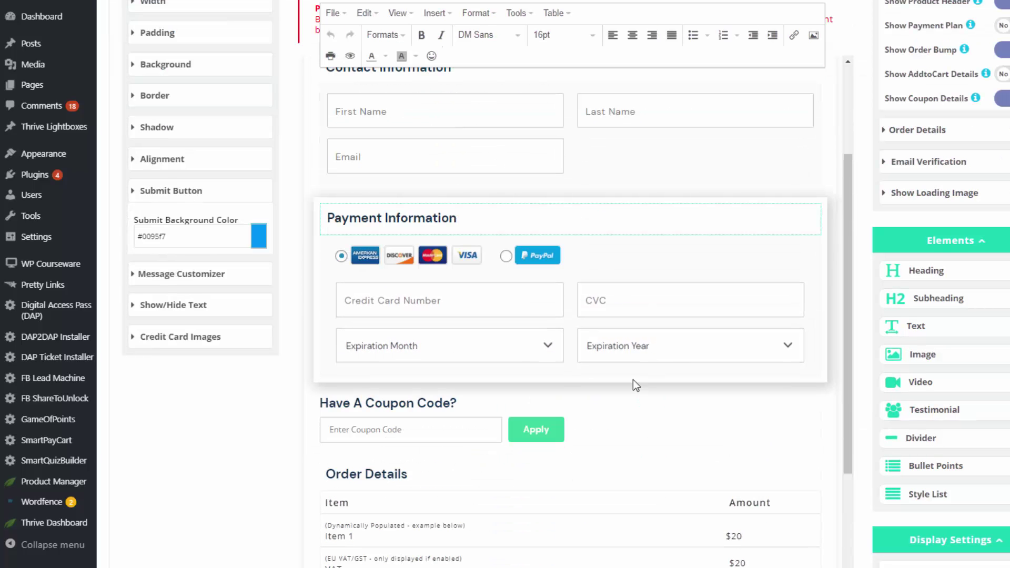
scroll(421, 396, "up", 4)
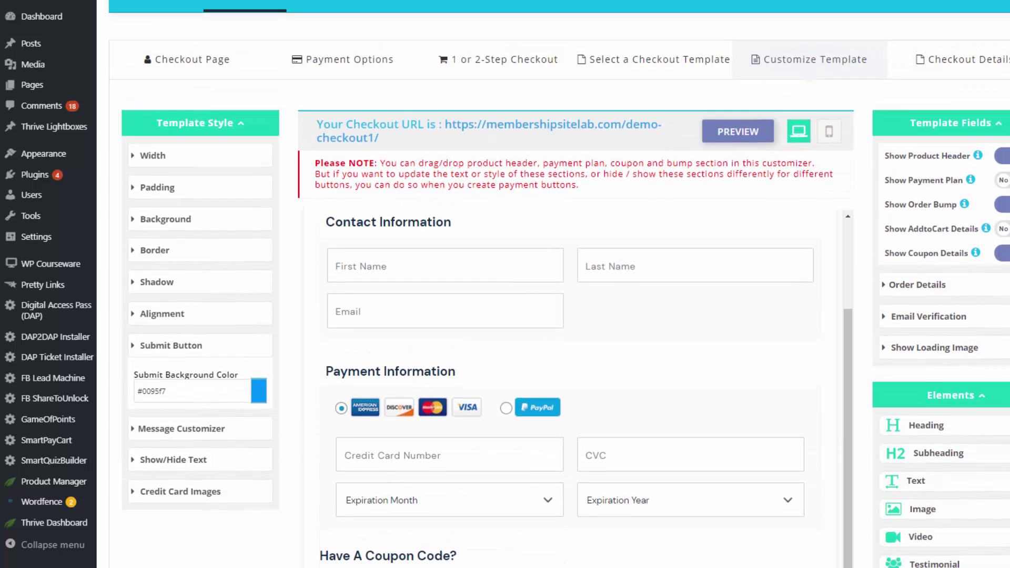
scroll(558, 284, "up", 1)
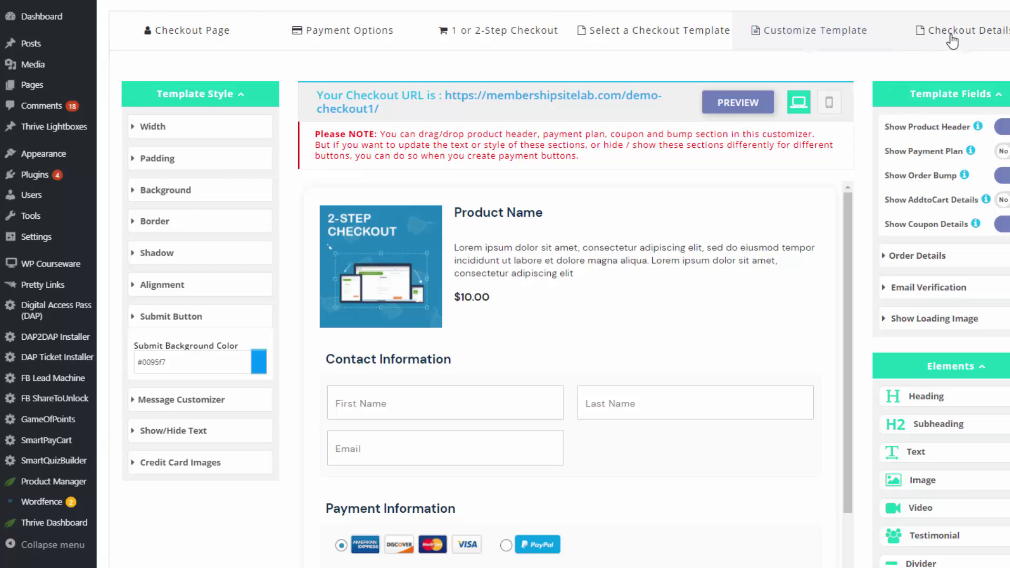
left_click(951, 100)
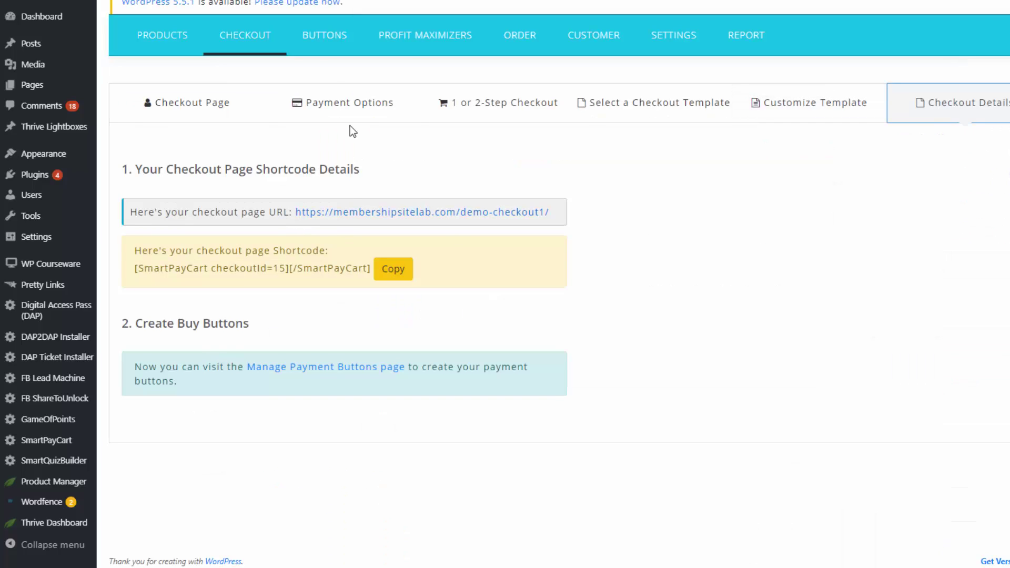
mouse_move(325, 51)
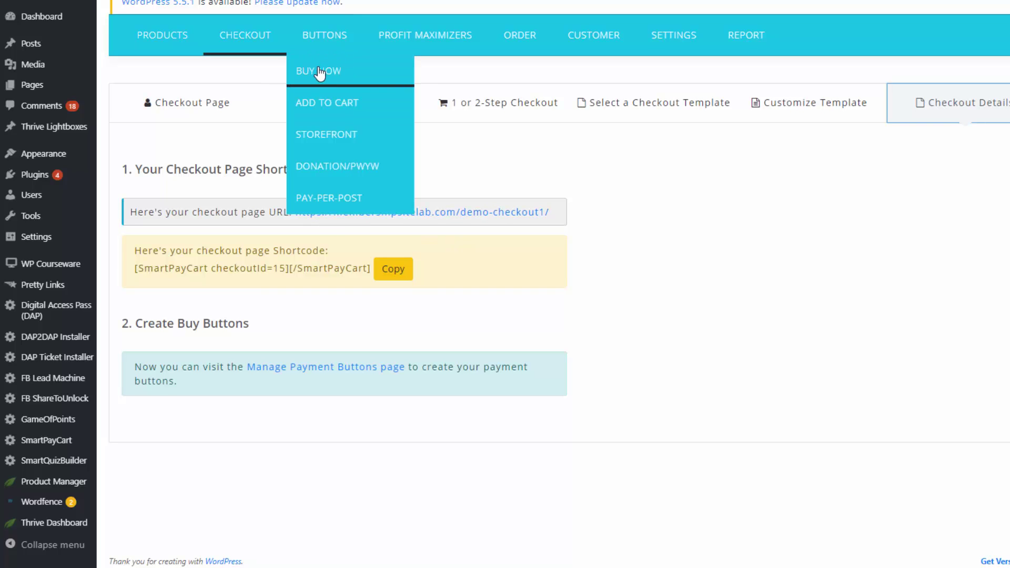
- Open the BUTTONS > BUY NOW page in a new tab
right_click(339, 69)
left_click(341, 74)
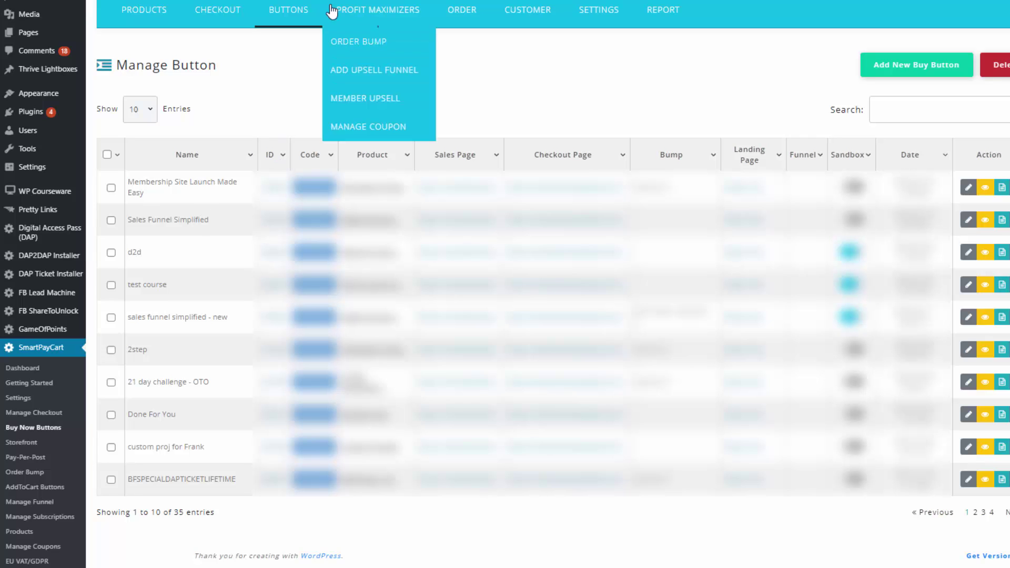
mouse_move(295, 14)
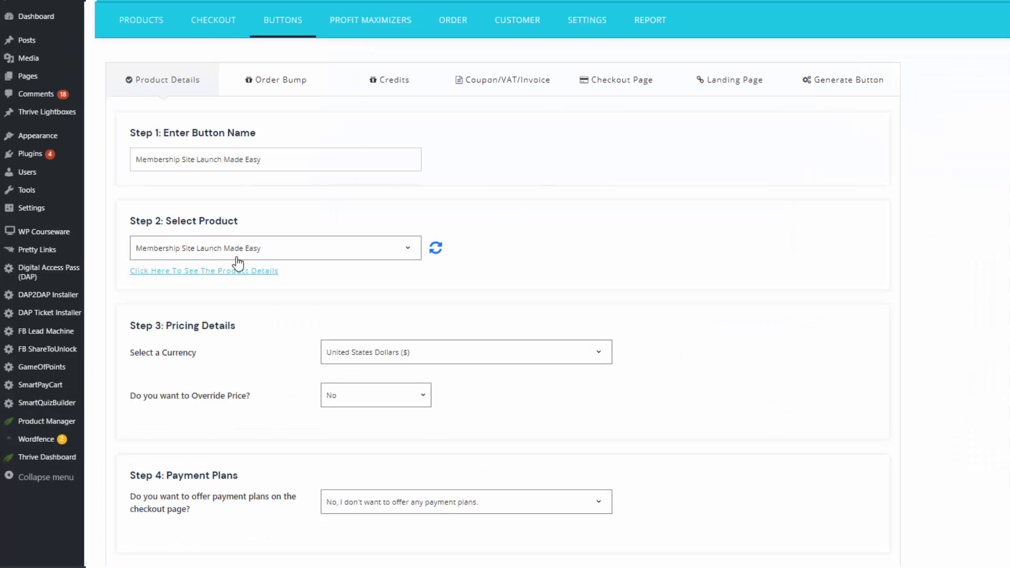
- Edit the Membership Site Launch Made Easy button, keep its product, and select its bare link
left_click(276, 255)
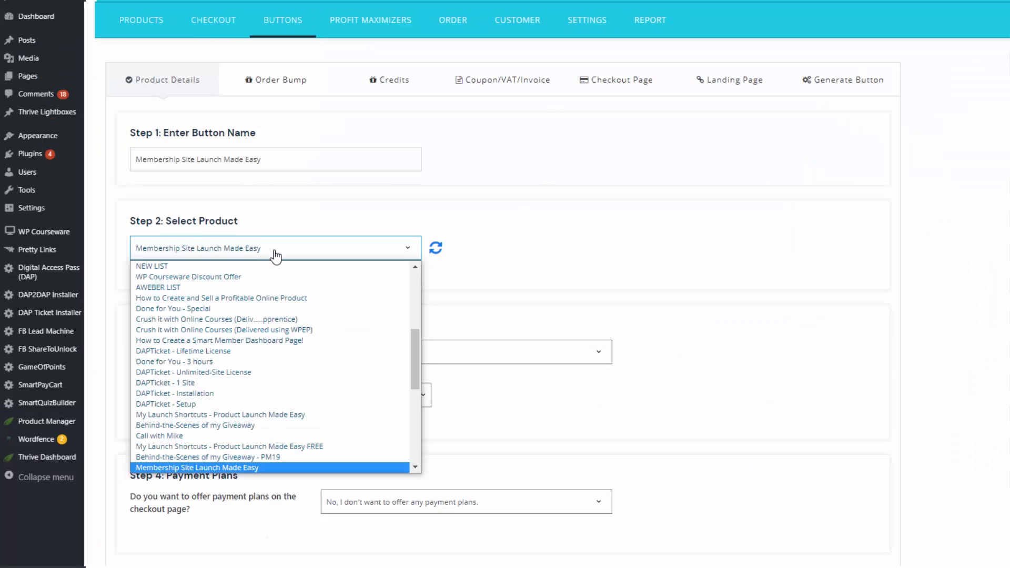
left_click(277, 256)
scroll(275, 254, "down", 3)
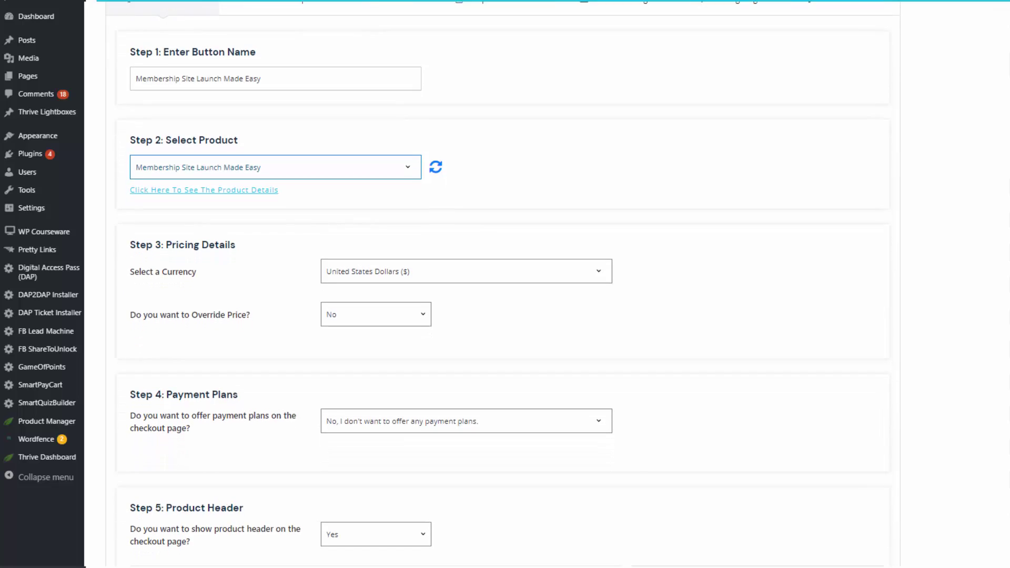
scroll(500, 284, "down", 3)
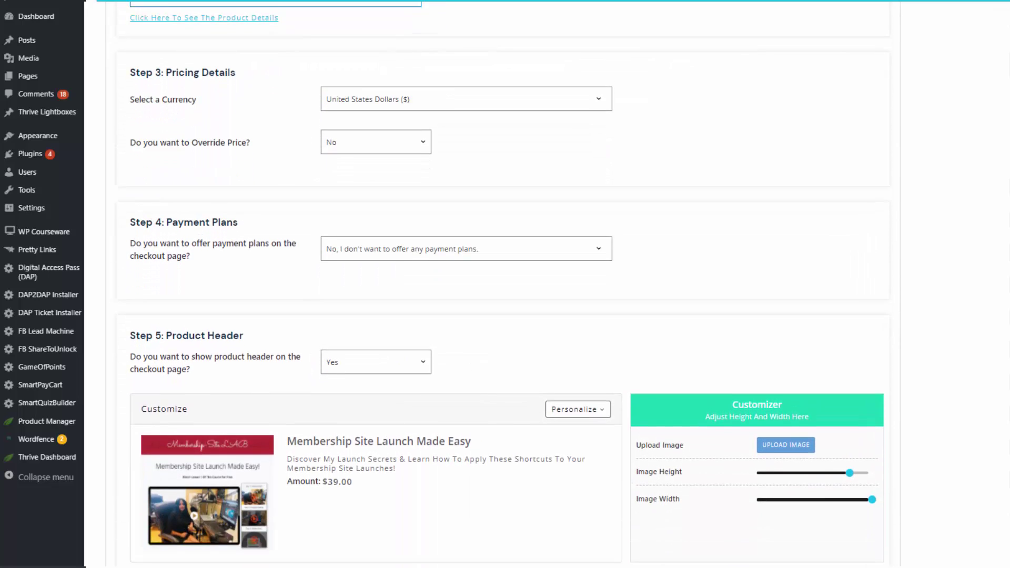
scroll(331, 400, "down", 5)
left_click(510, 408)
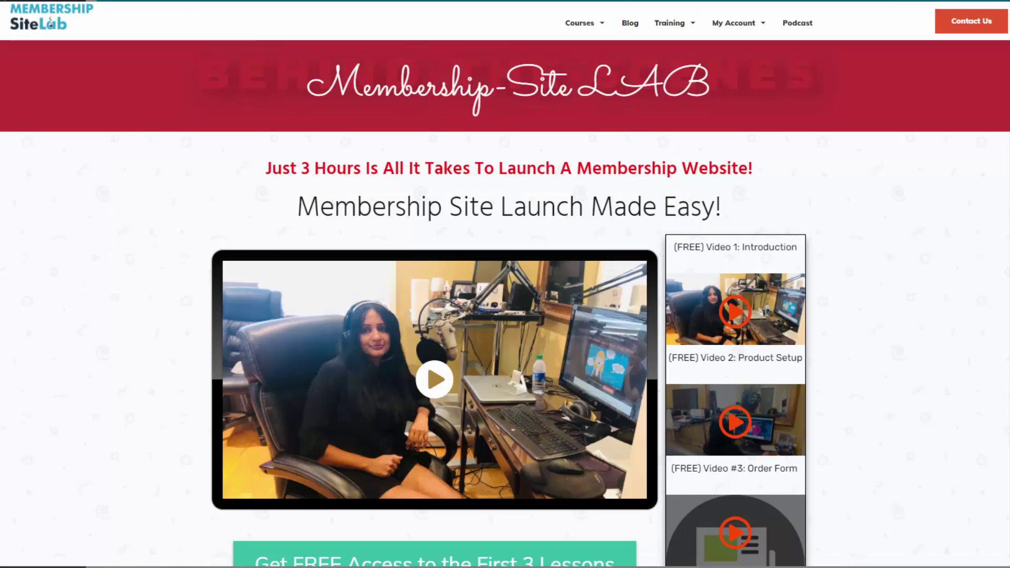
- Scroll the $39 Membership Site Launch Made Easy checkout down to its order bump and order details
scroll(505, 284, "down", 5)
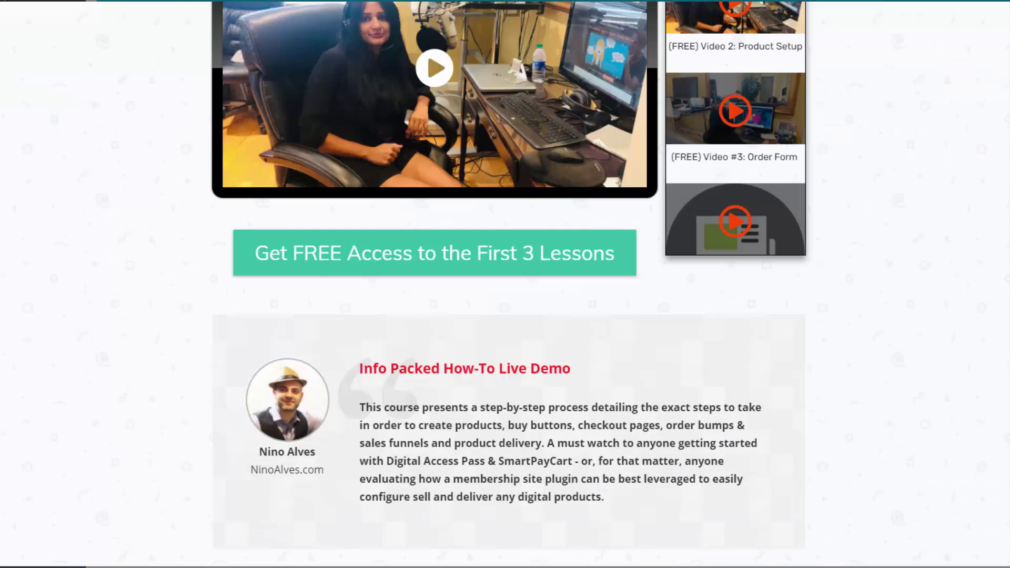
scroll(505, 284, "down", 20)
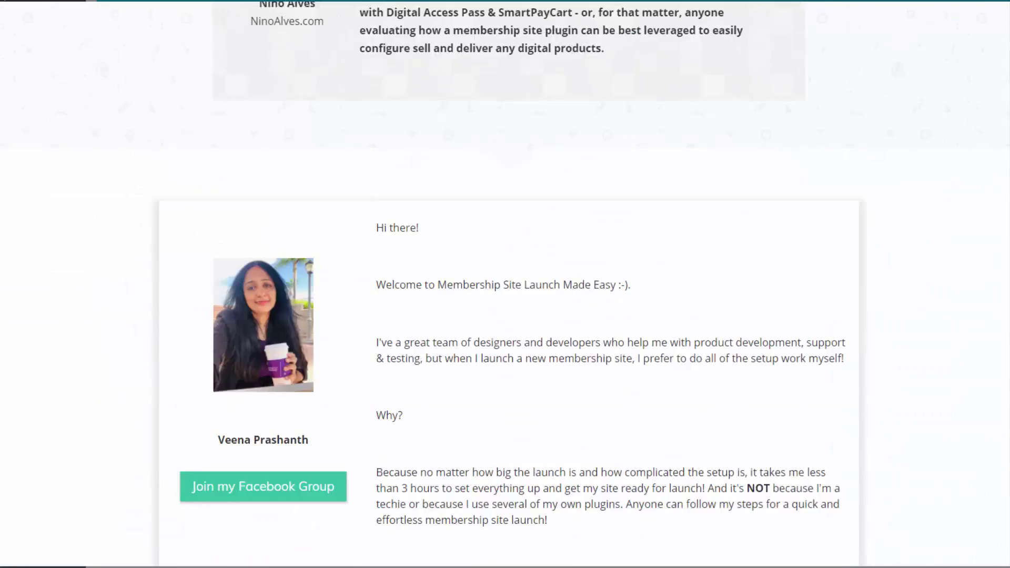
scroll(506, 284, "down", 20)
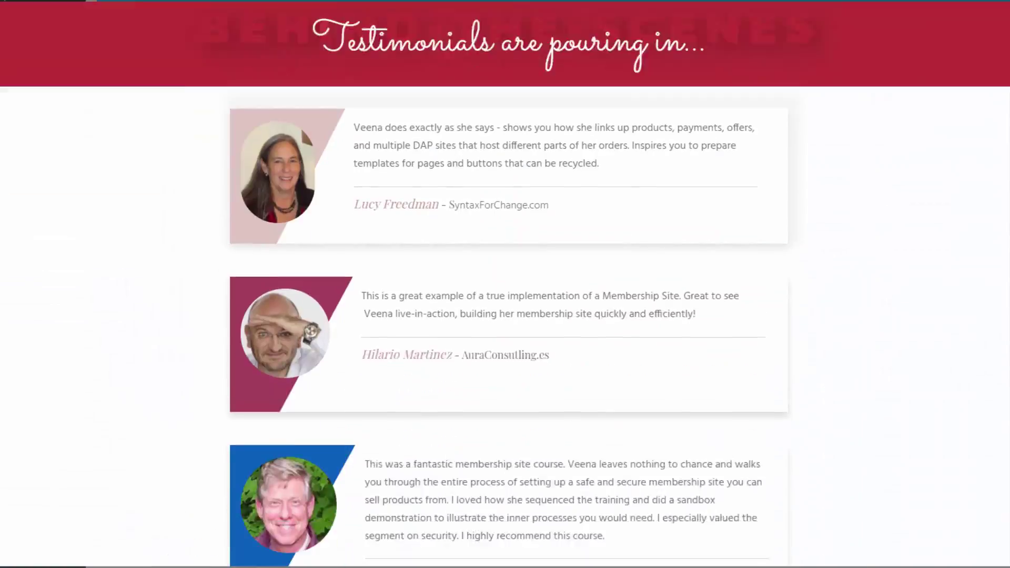
scroll(506, 284, "down", 3)
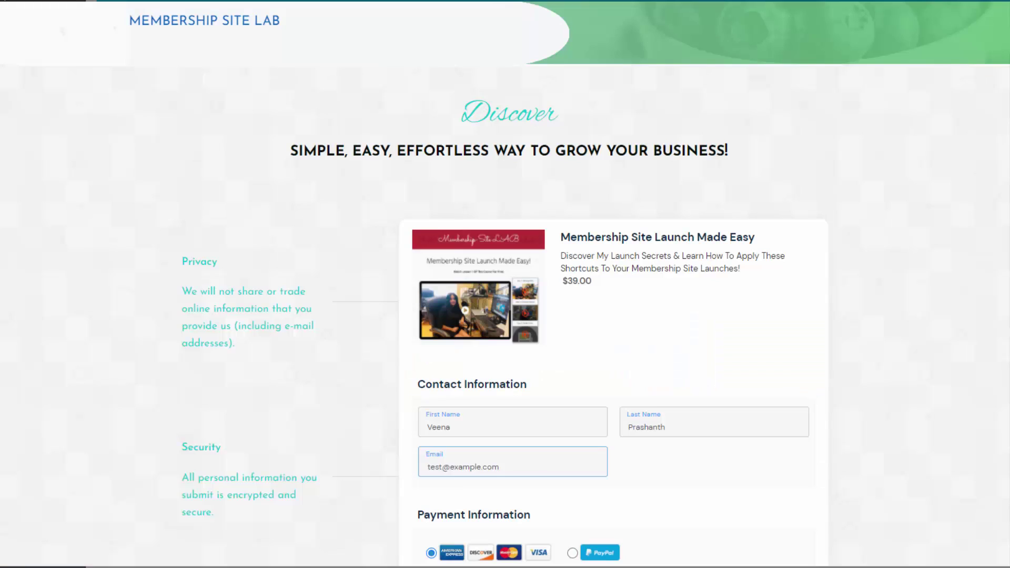
scroll(505, 284, "down", 3)
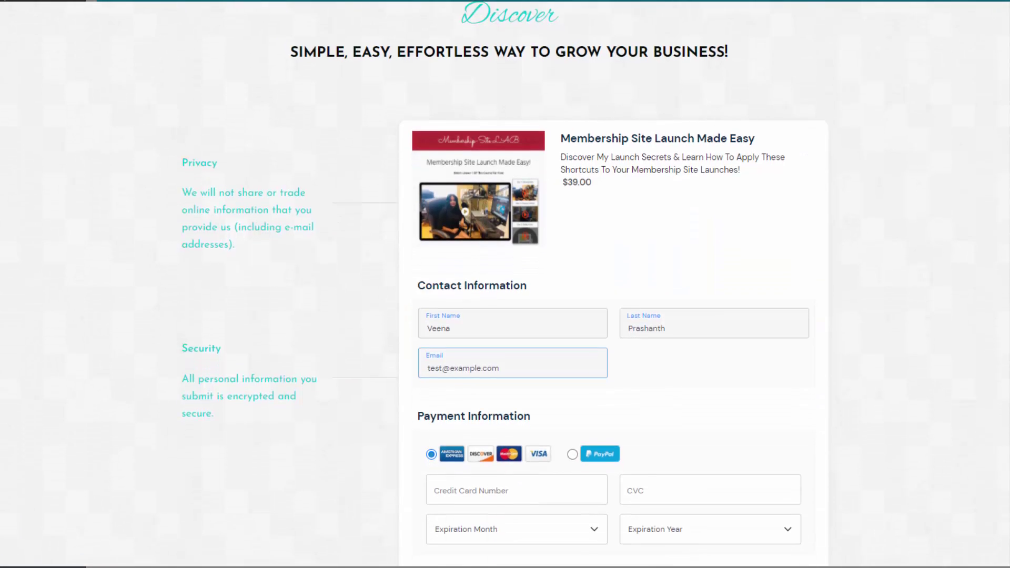
scroll(505, 284, "down", 5)
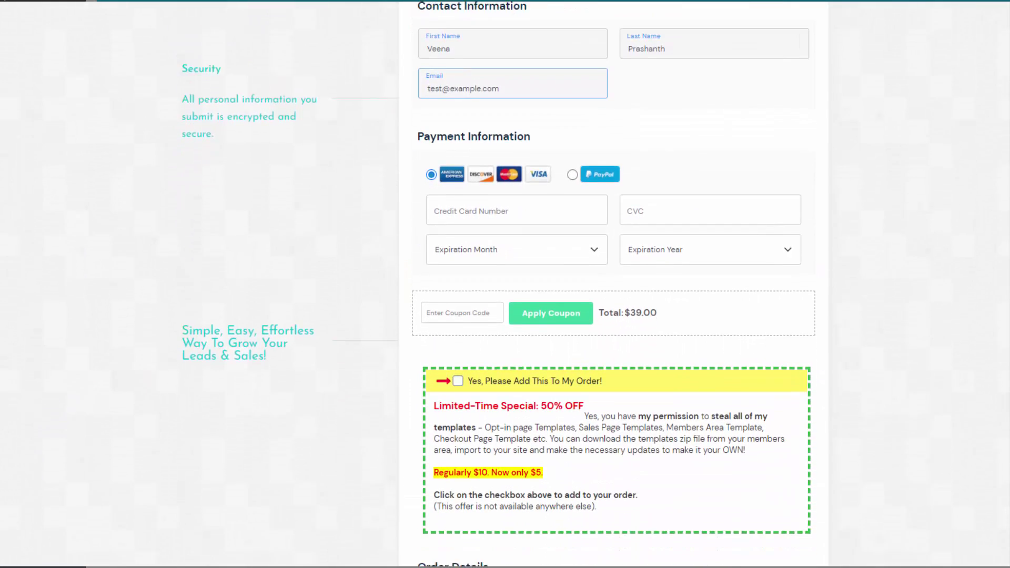
scroll(505, 284, "down", 2)
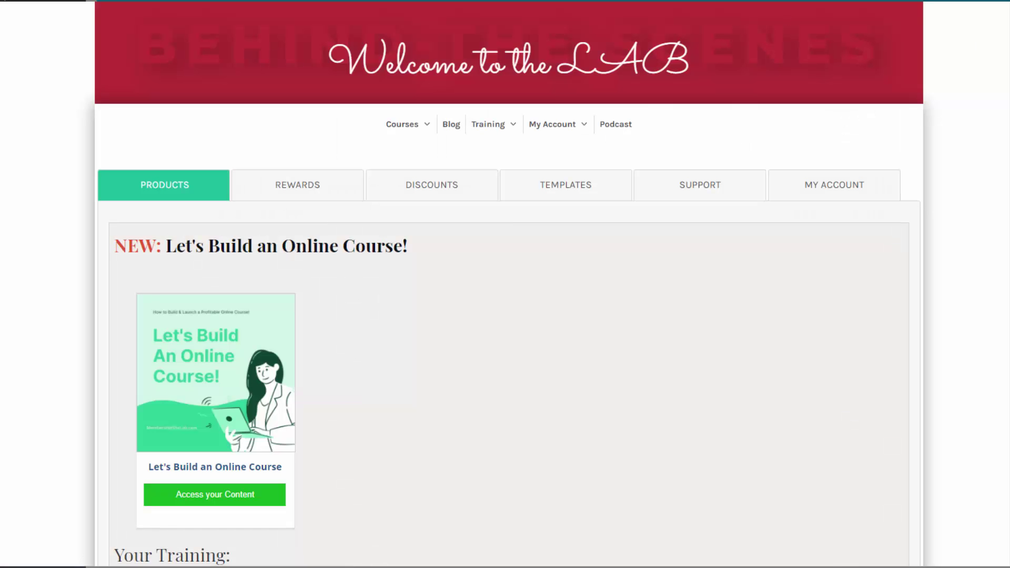
- Scroll through the Training course cards on the members dashboard
scroll(506, 284, "down", 7)
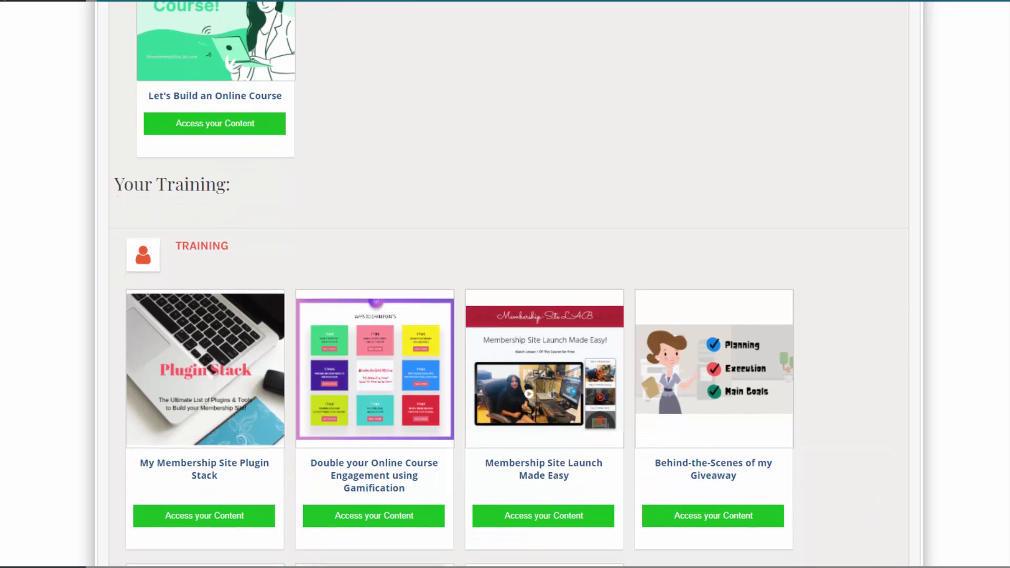
scroll(510, 284, "down", 4)
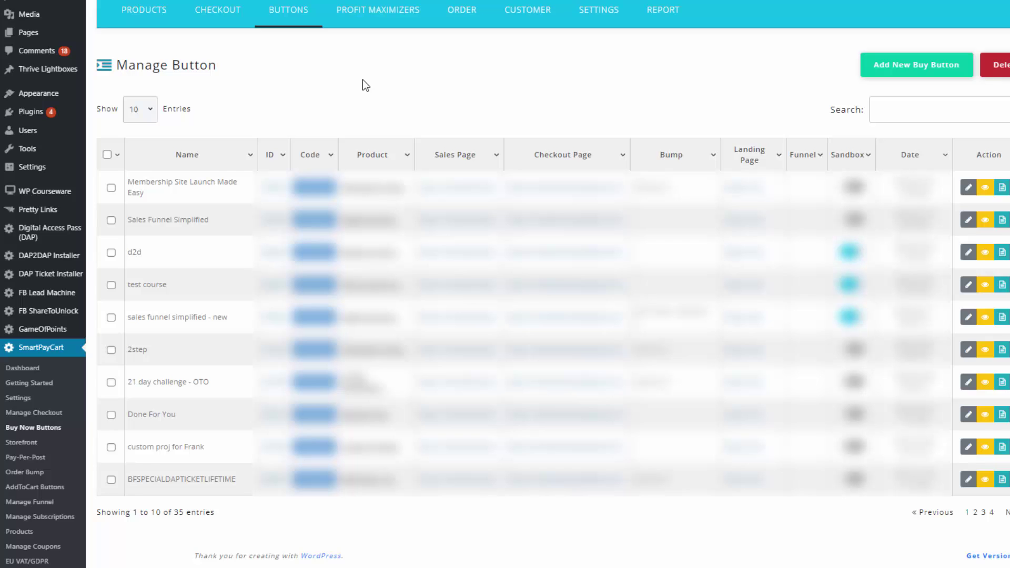
- Leave the SmartPayCart buy buttons list for DAP's Member Pages section
mouse_move(378, 16)
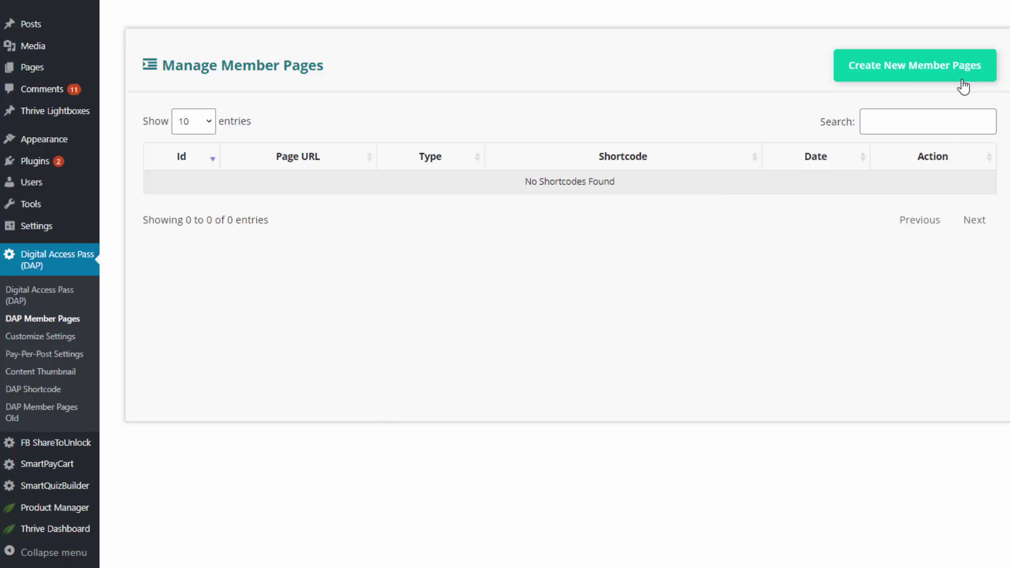
- Start a new DAP member page, showing Login through Group Management page types with auto-generation at No
left_click(918, 76)
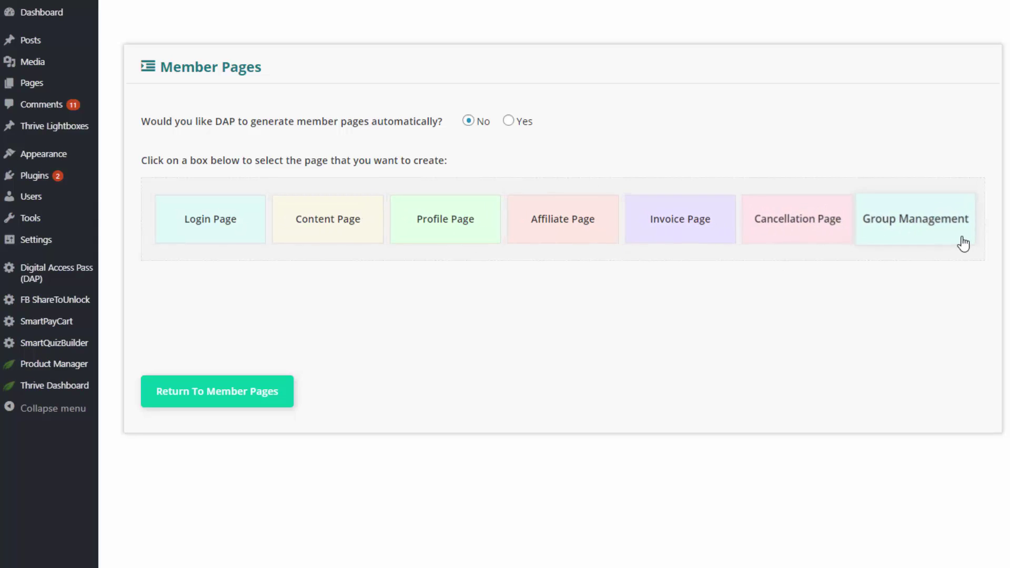
mouse_move(46, 342)
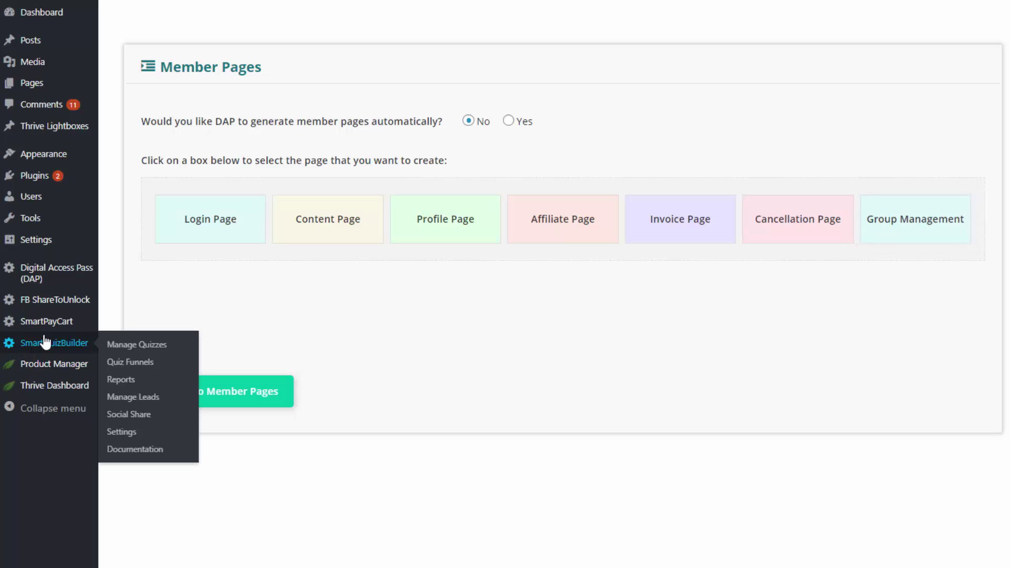
- View the front-end member login page, log in, and scroll the Your Training dashboard
left_click(203, 226)
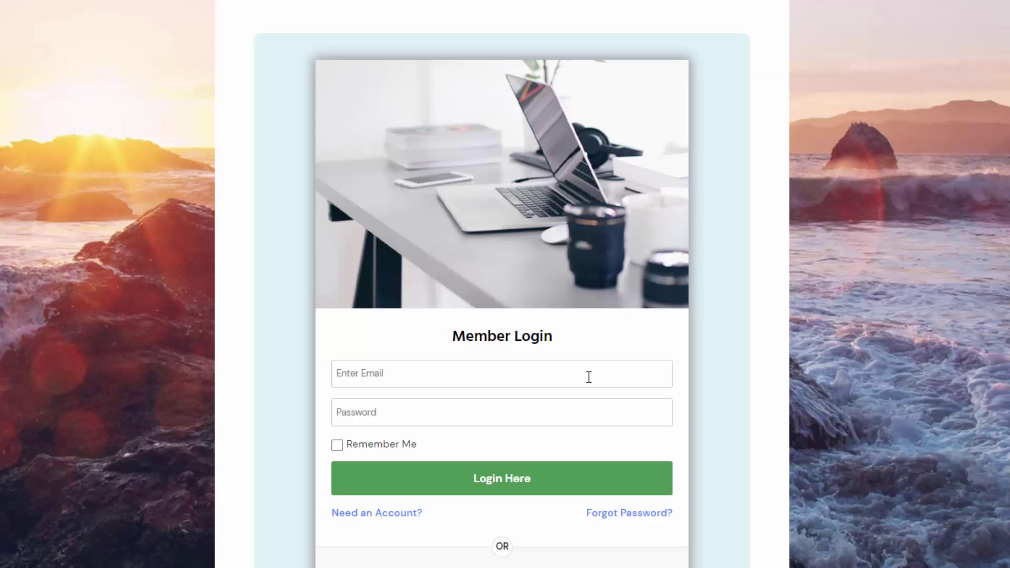
scroll(588, 377, "down", 1)
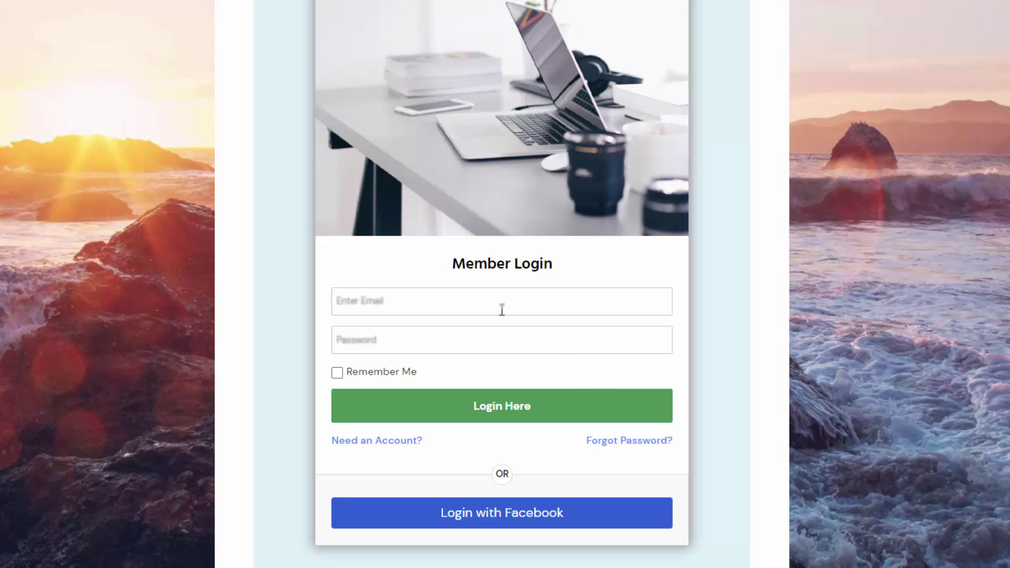
left_click(422, 415)
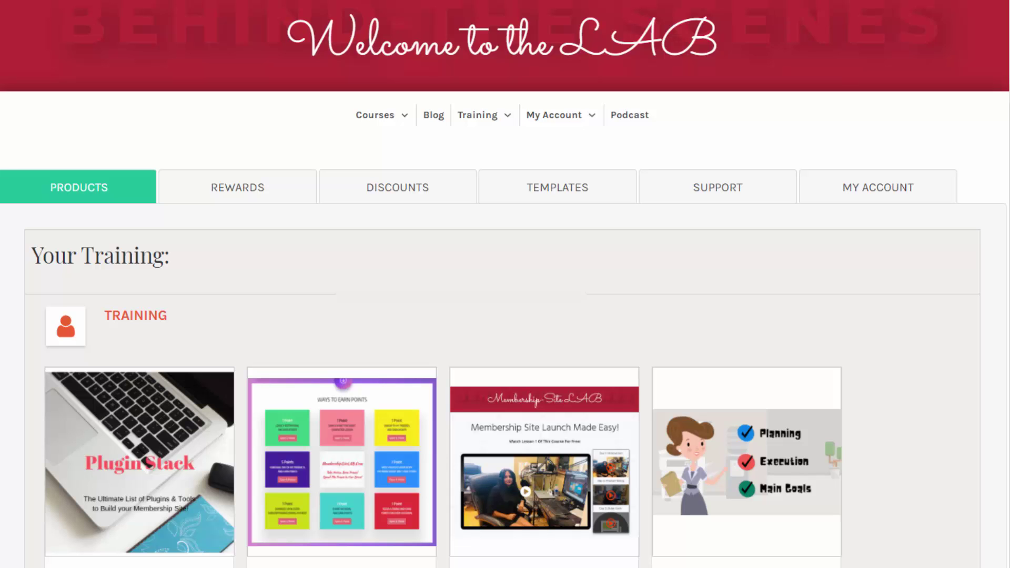
scroll(63, 210, "down", 5)
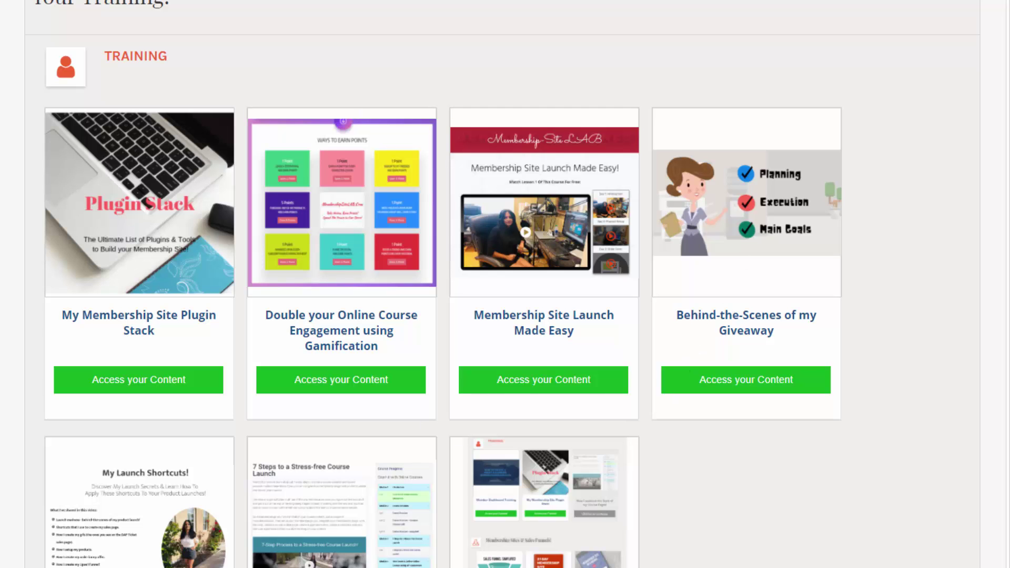
scroll(442, 284, "down", 3)
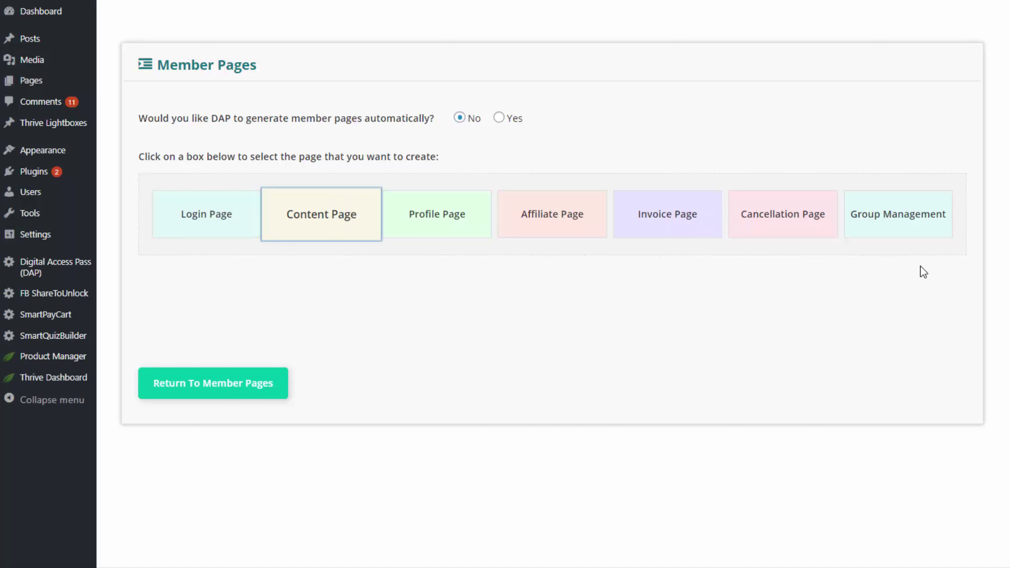
- Create a Content Page named my-content-demo
left_click(524, 164)
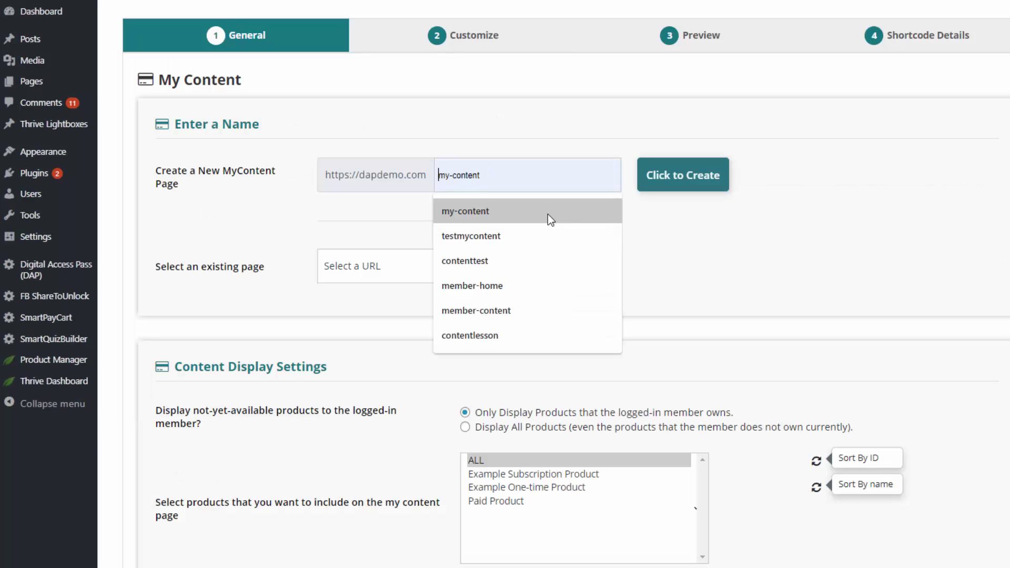
left_click(547, 214)
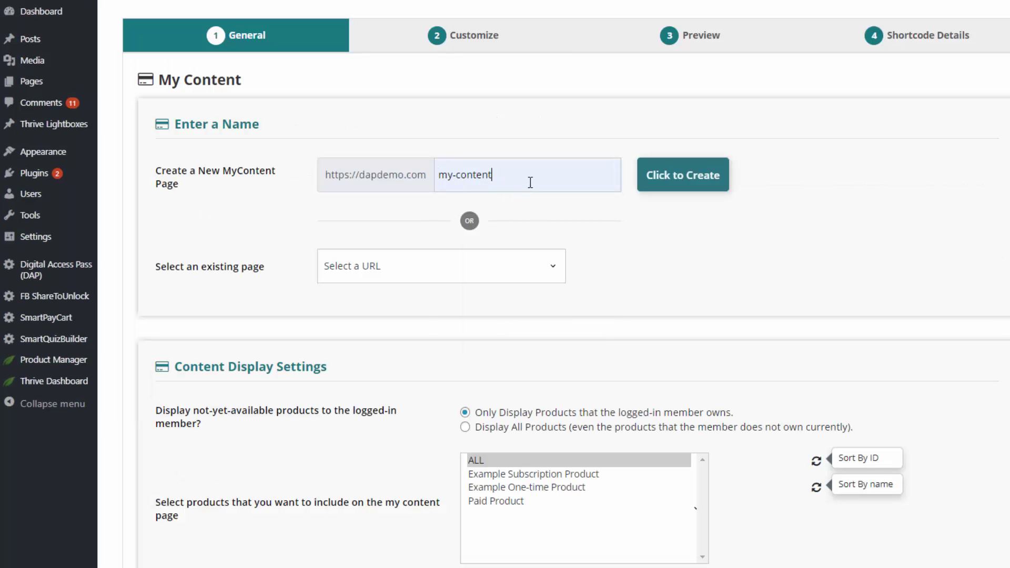
type("-demo")
left_click(659, 189)
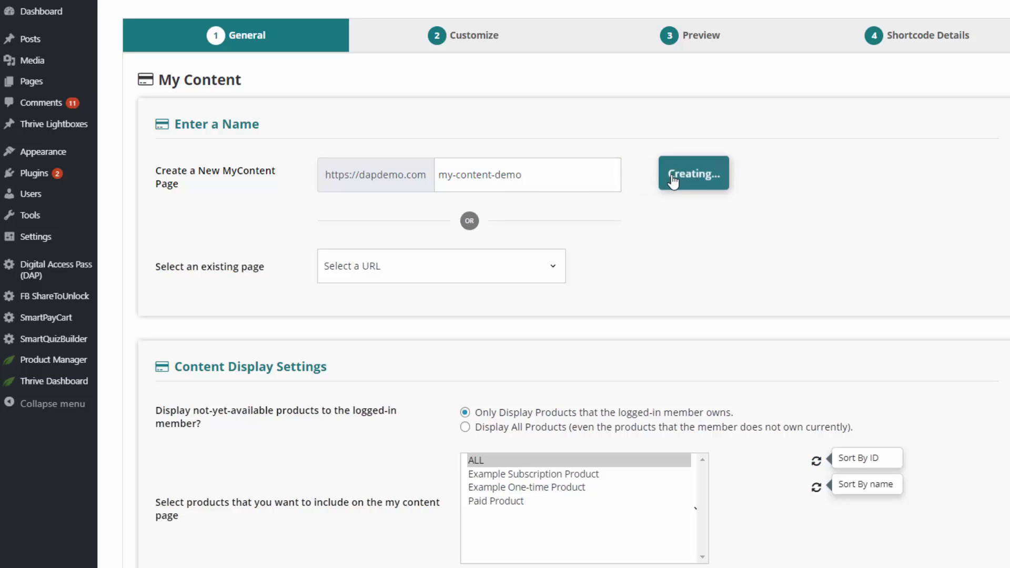
- Review the My Content page's product display options down to the four templates
scroll(814, 359, "down", 3)
scroll(814, 360, "down", 4)
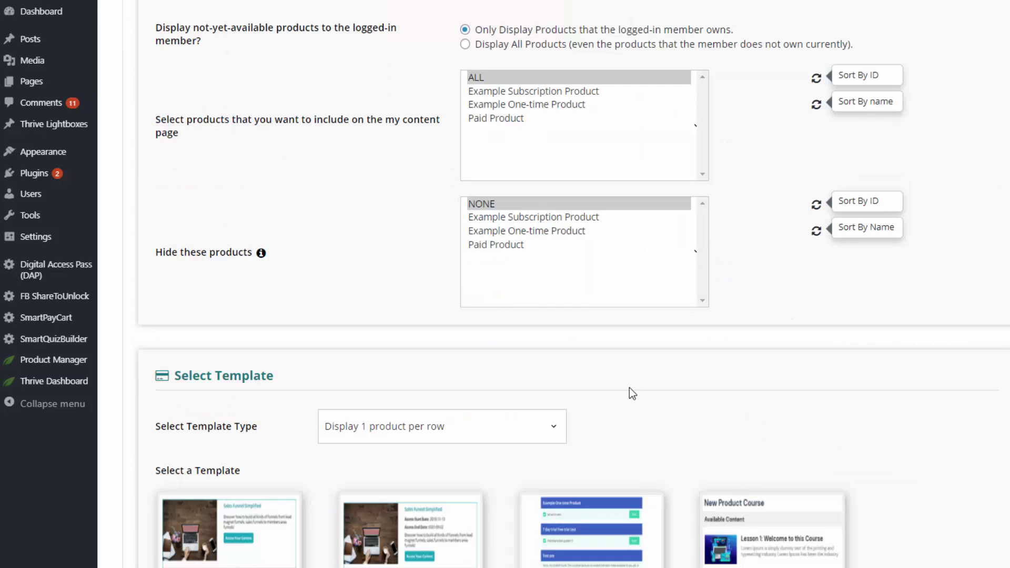
scroll(609, 401, "down", 5)
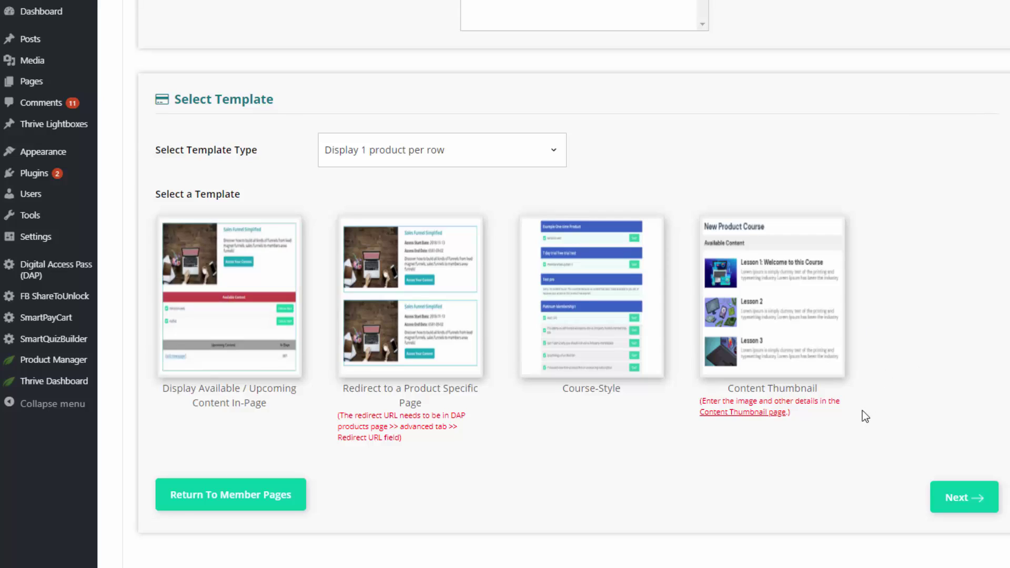
scroll(864, 415, "up", 5)
scroll(505, 245, "up", 4)
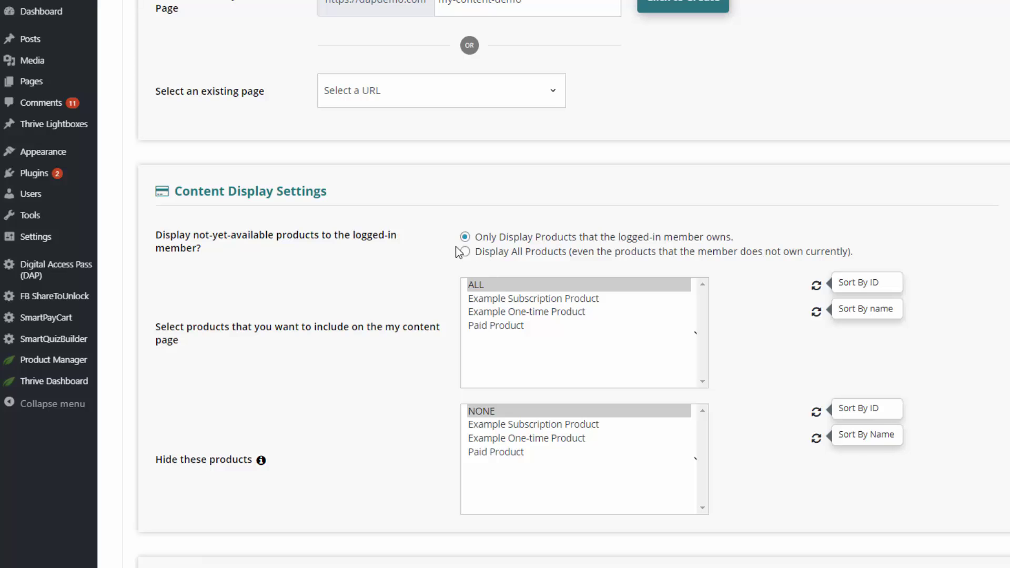
scroll(314, 358, "down", 6)
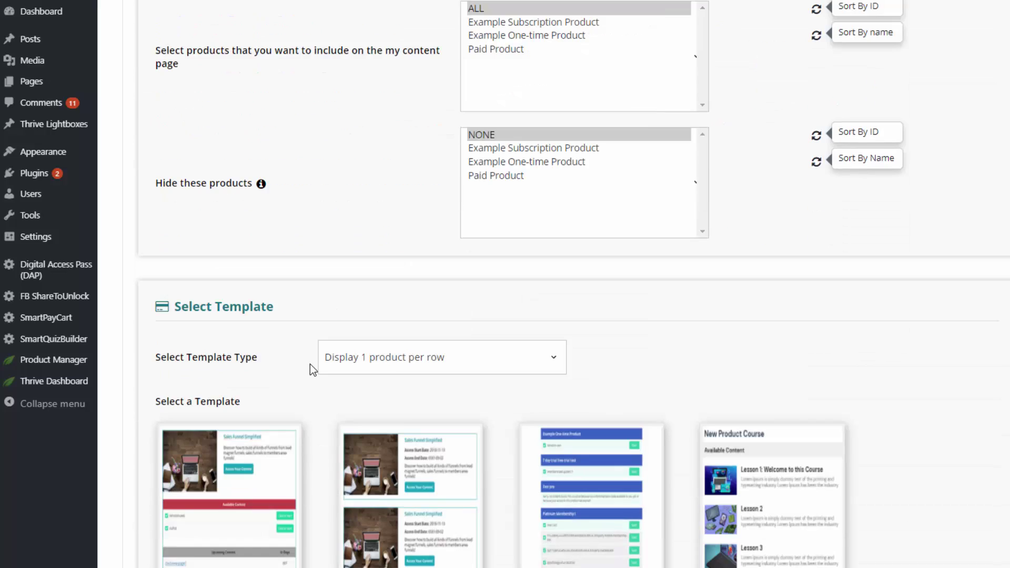
mouse_move(760, 368)
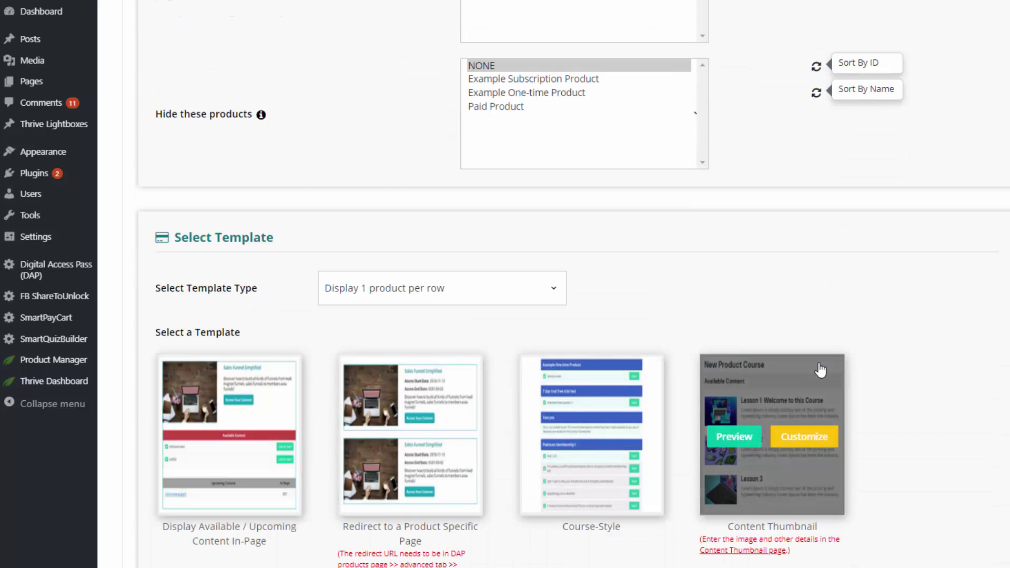
scroll(819, 370, "down", 1)
scroll(821, 370, "down", 2)
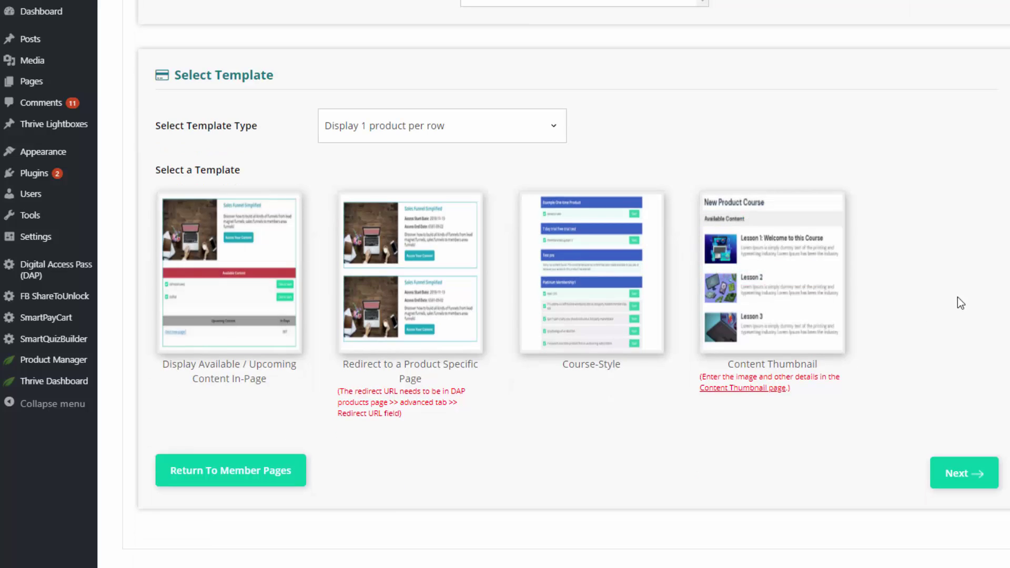
- Set the template type to 'Display multiple products per row'
left_click(442, 128)
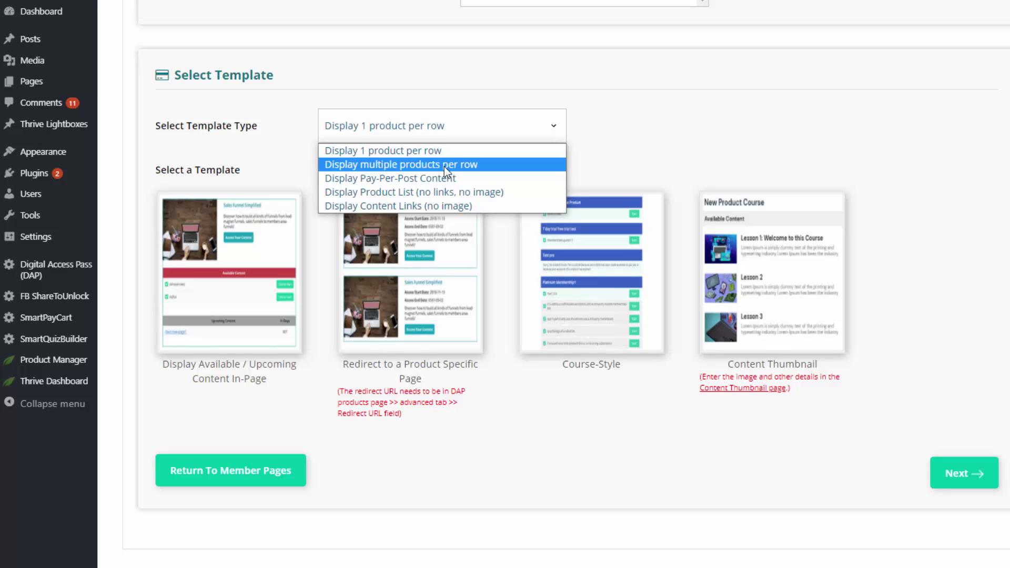
left_click(442, 165)
mouse_move(408, 232)
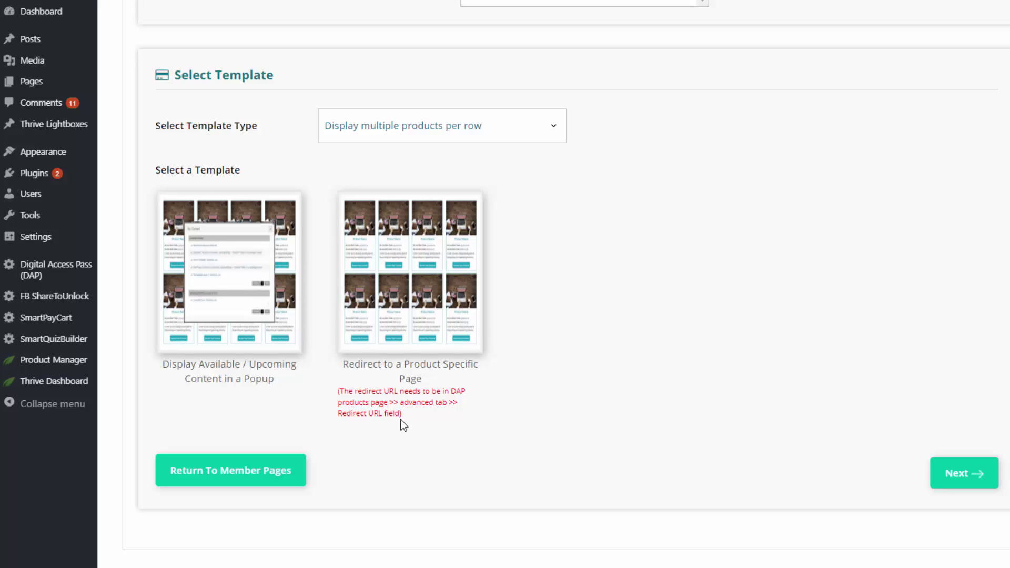
mouse_move(367, 279)
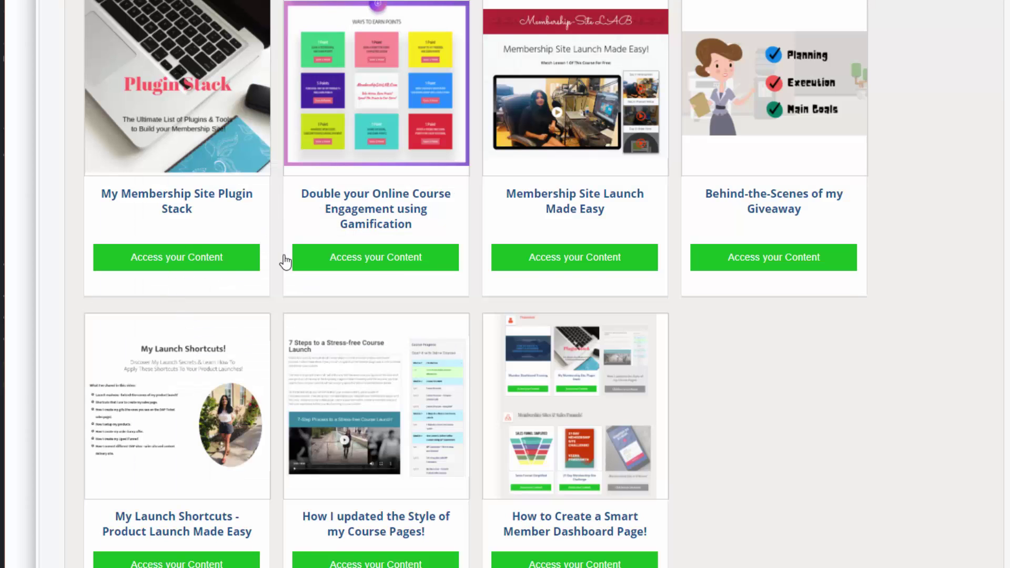
scroll(203, 261, "up", 1)
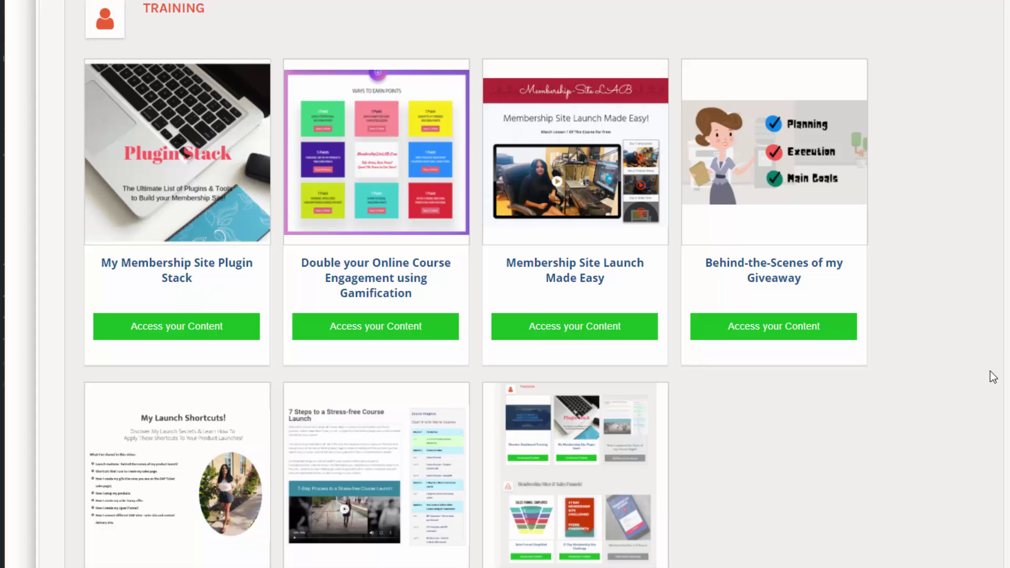
scroll(933, 398, "down", 1)
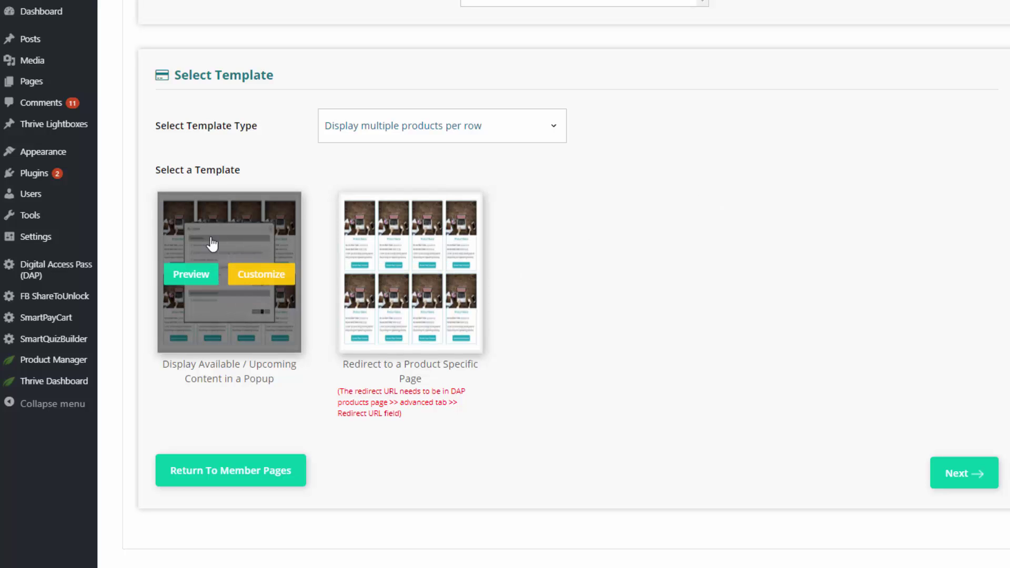
mouse_move(178, 268)
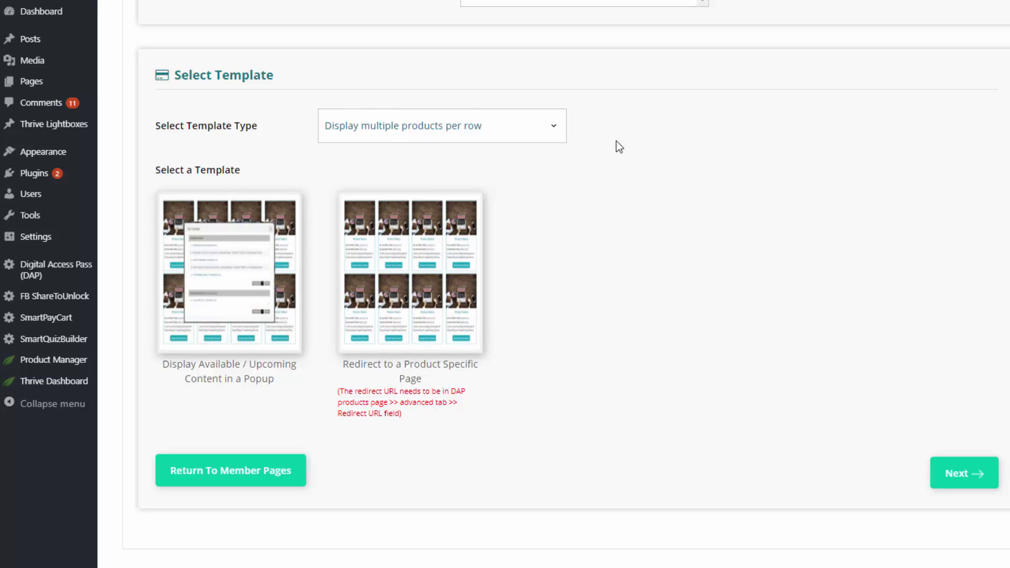
- Keep multiple products per row and customize the Redirect to a Product Specific Page template
left_click(469, 116)
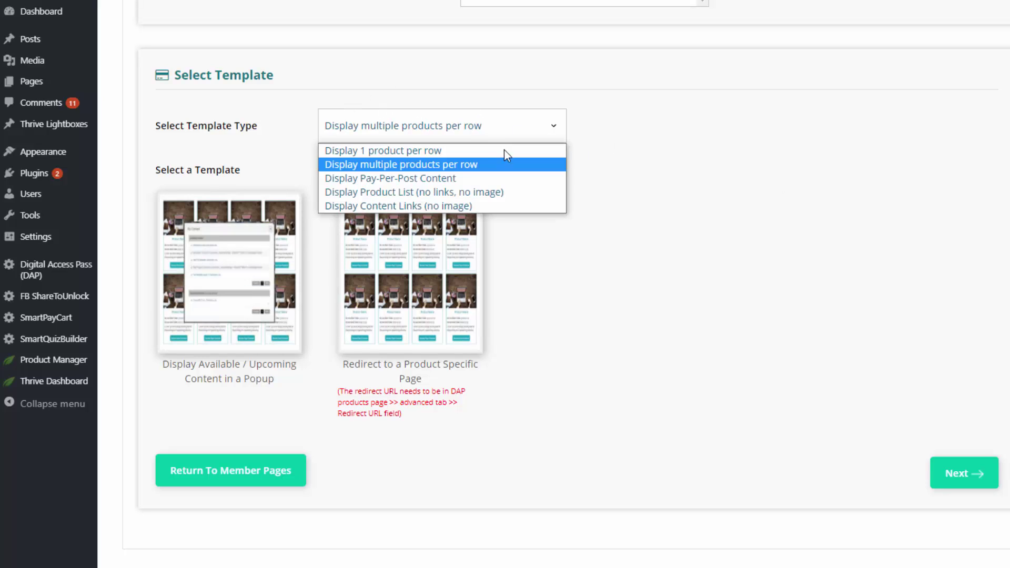
left_click(373, 164)
mouse_move(367, 250)
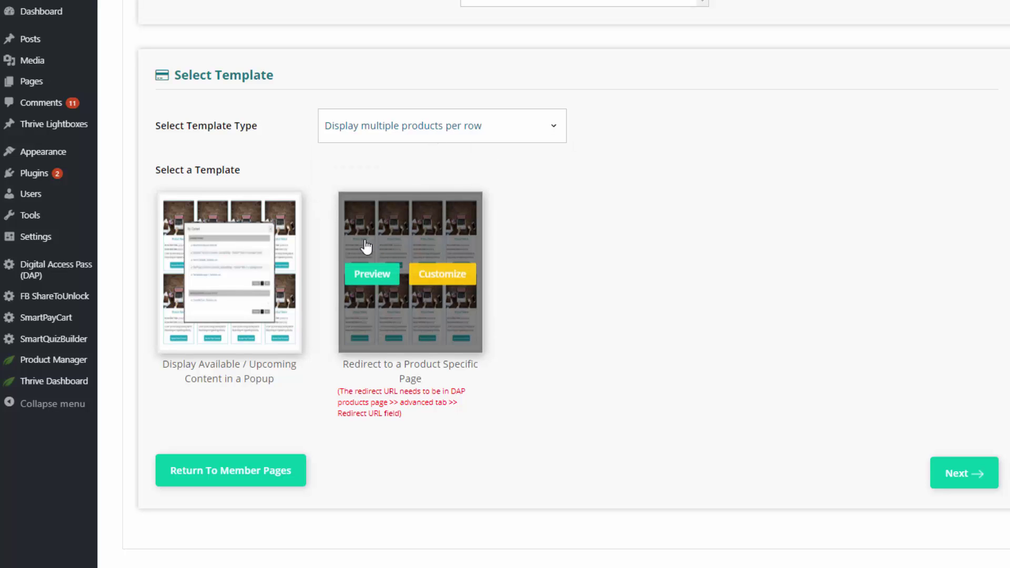
left_click(460, 277)
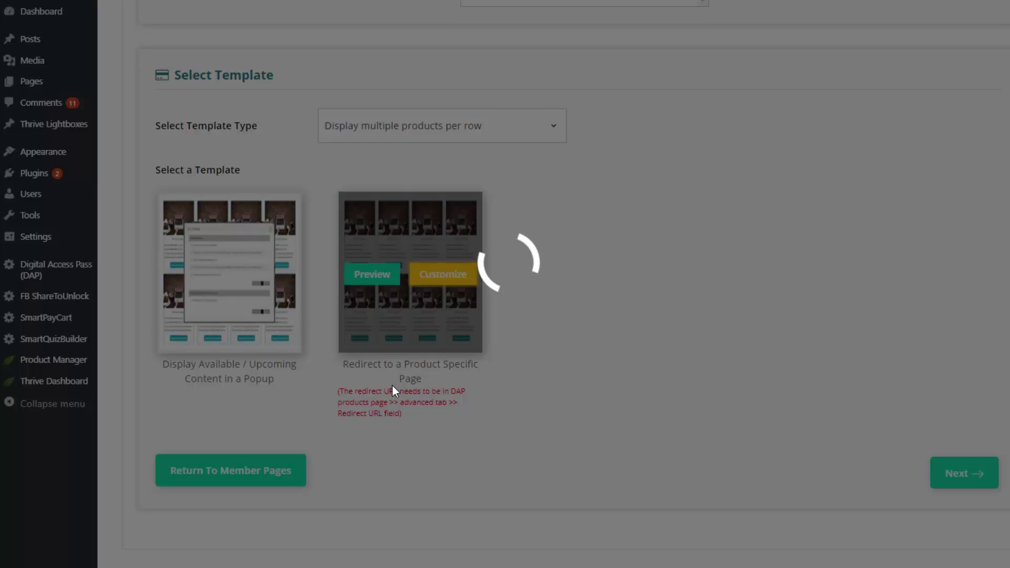
- Open Membership Site Launch Made Easy from the third course card to list Modules 1–9
scroll(434, 409, "up", 5)
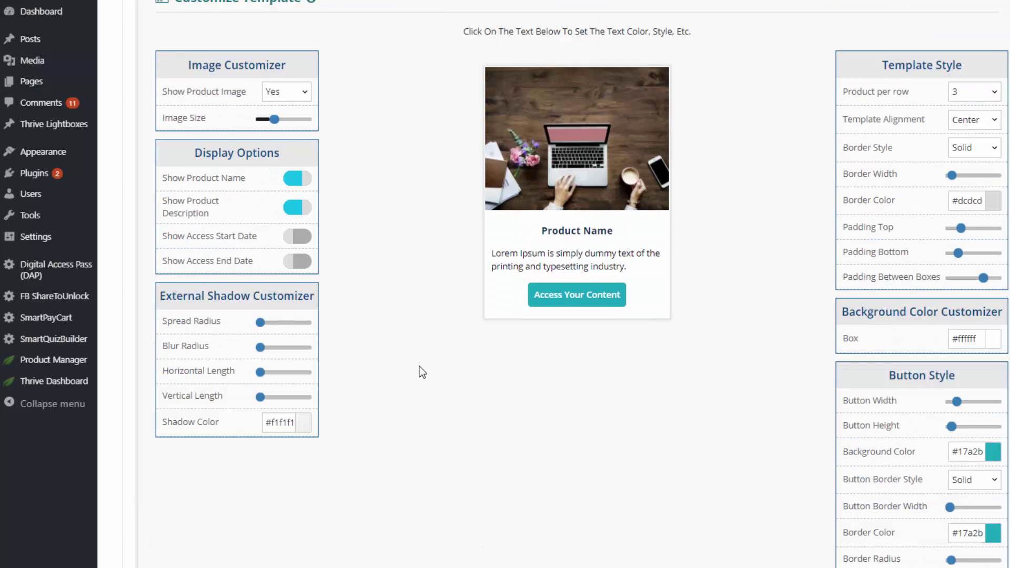
scroll(421, 366, "up", 2)
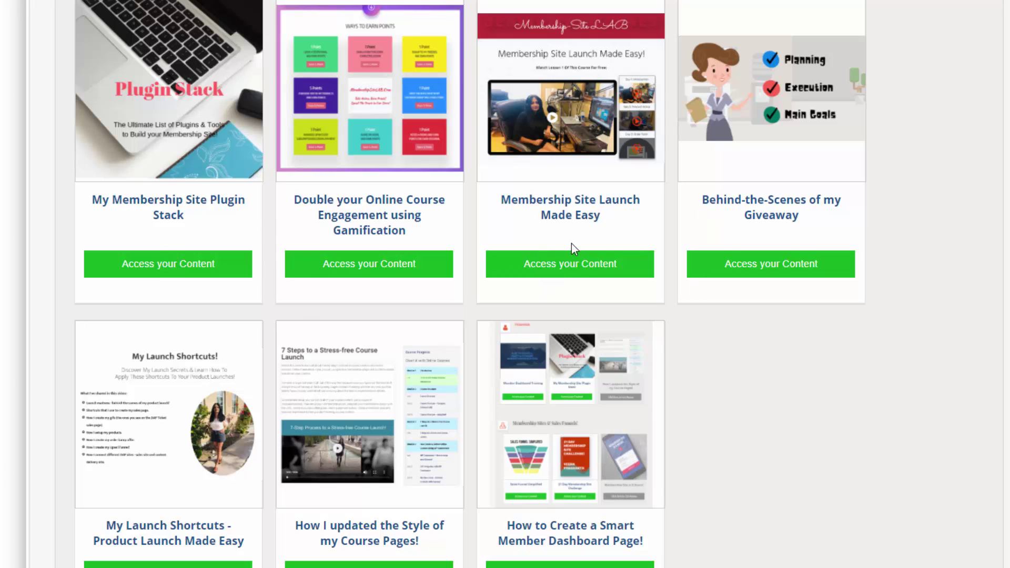
left_click(573, 271)
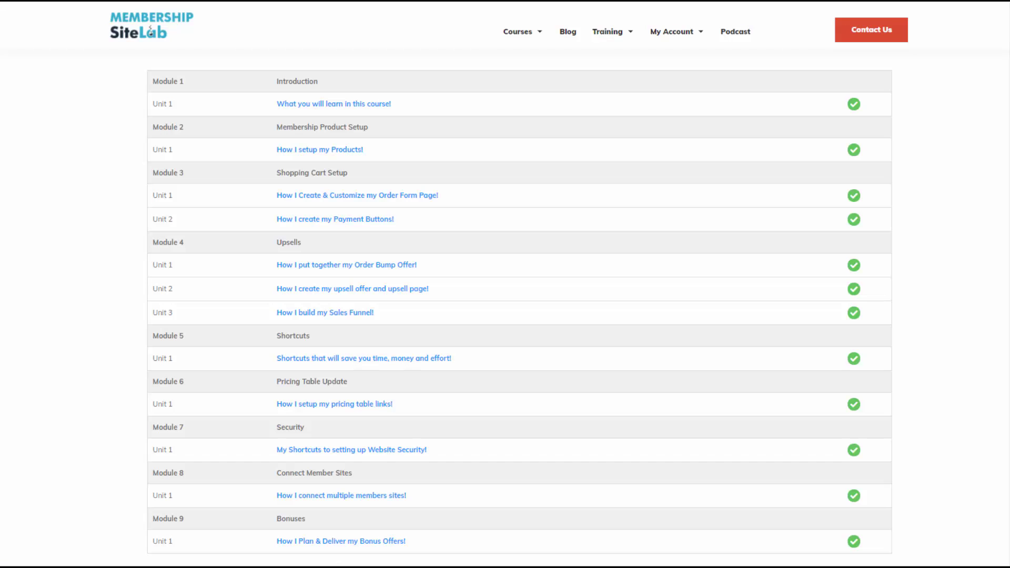